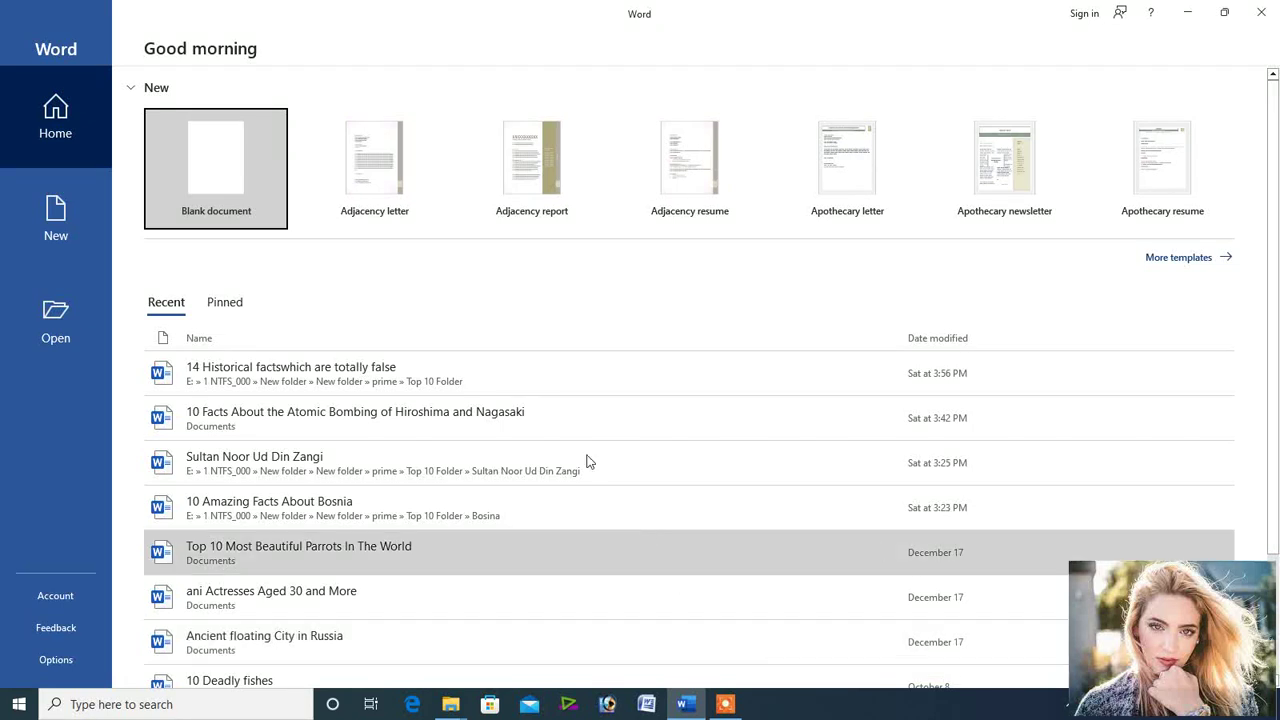
# Create a blank document, type 'Micro soft words 2019' on the first line, and select it
pyautogui.click(194, 150)
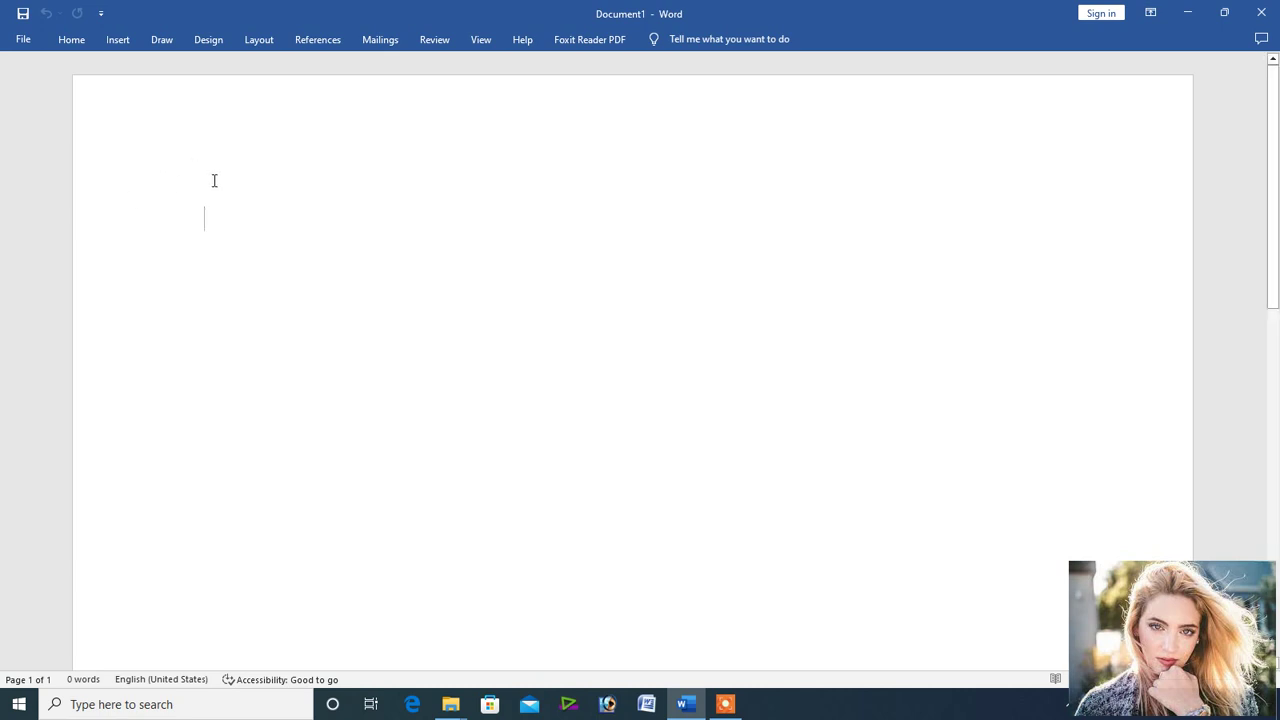
pyautogui.write('Micro')
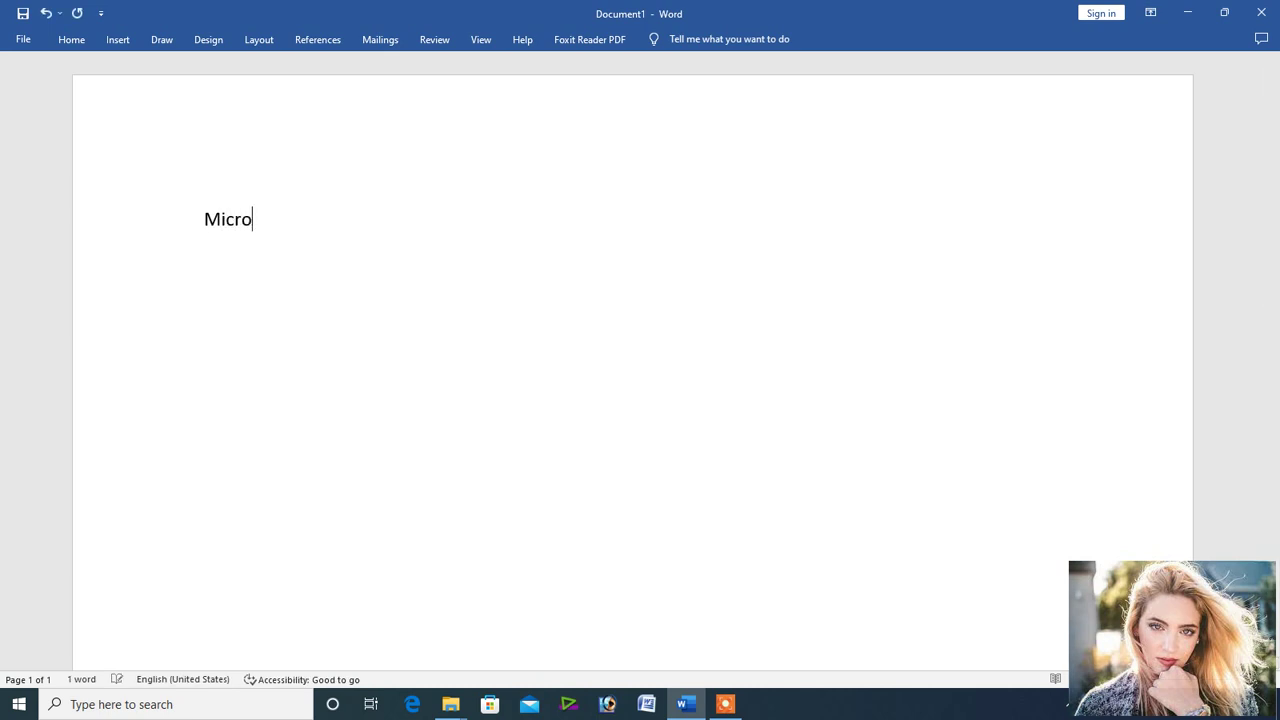
pyautogui.write(' soft words 2')
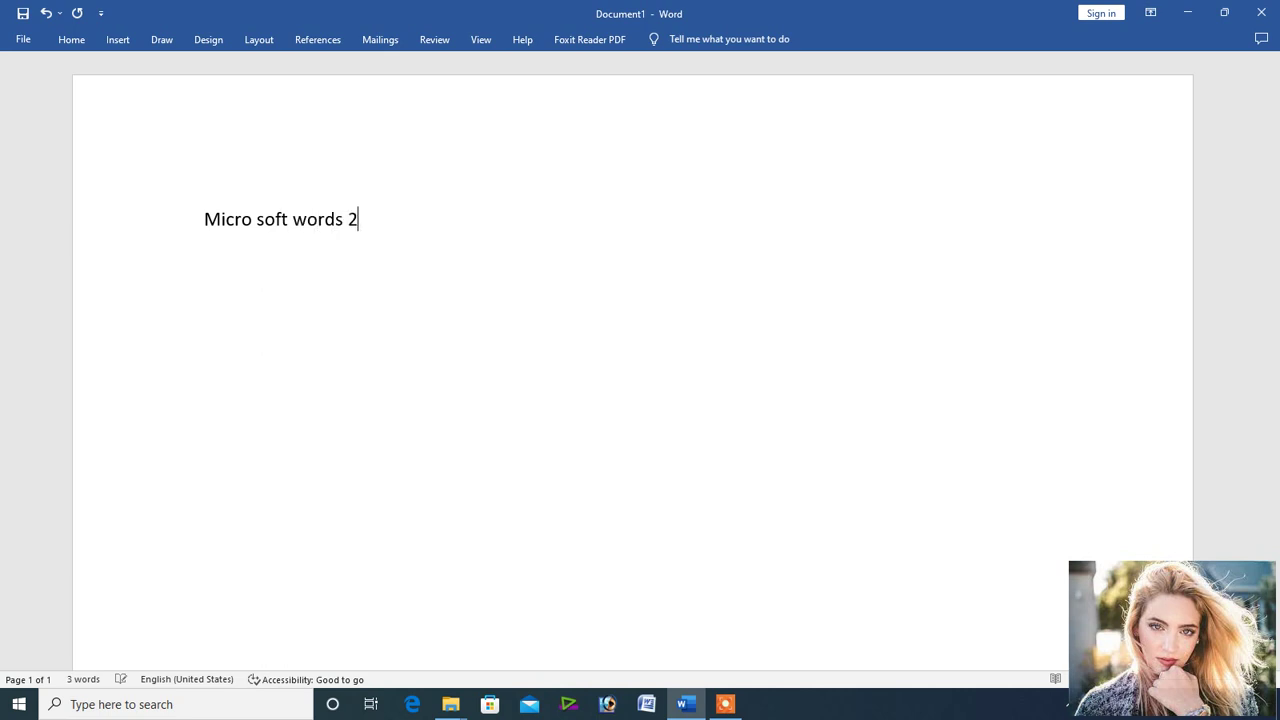
pyautogui.write('019')
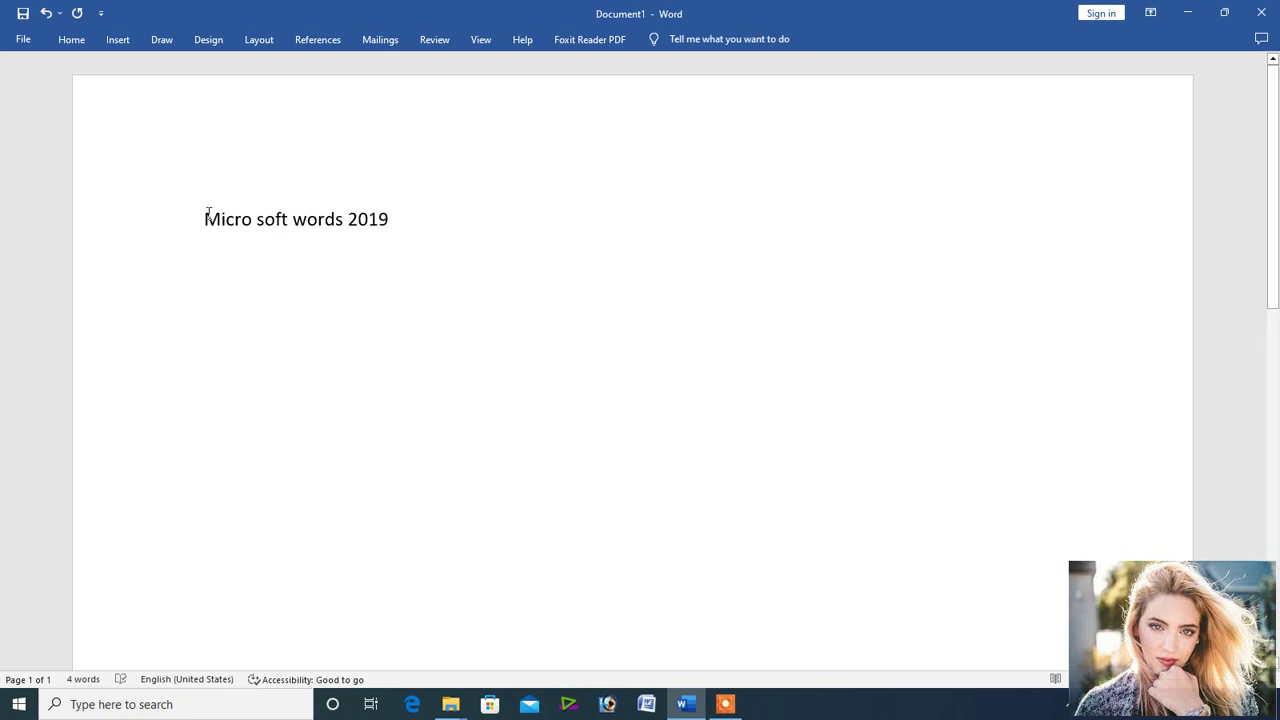
pyautogui.moveTo(205, 215)
pyautogui.mouseDown()
pyautogui.moveTo(298, 237)
pyautogui.moveTo(498, 210)
pyautogui.mouseUp()
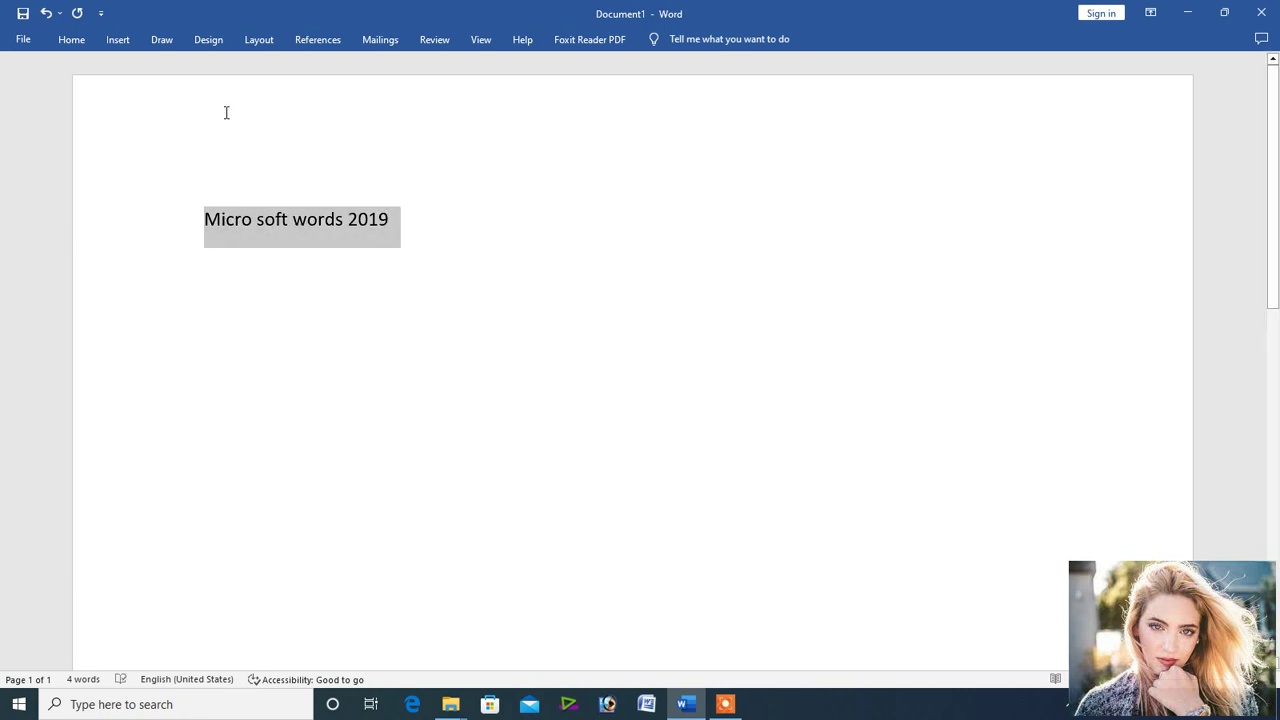
# Grow the selected line's font up to 72 pt, then shrink it back to 48 pt
pyautogui.click(73, 42)
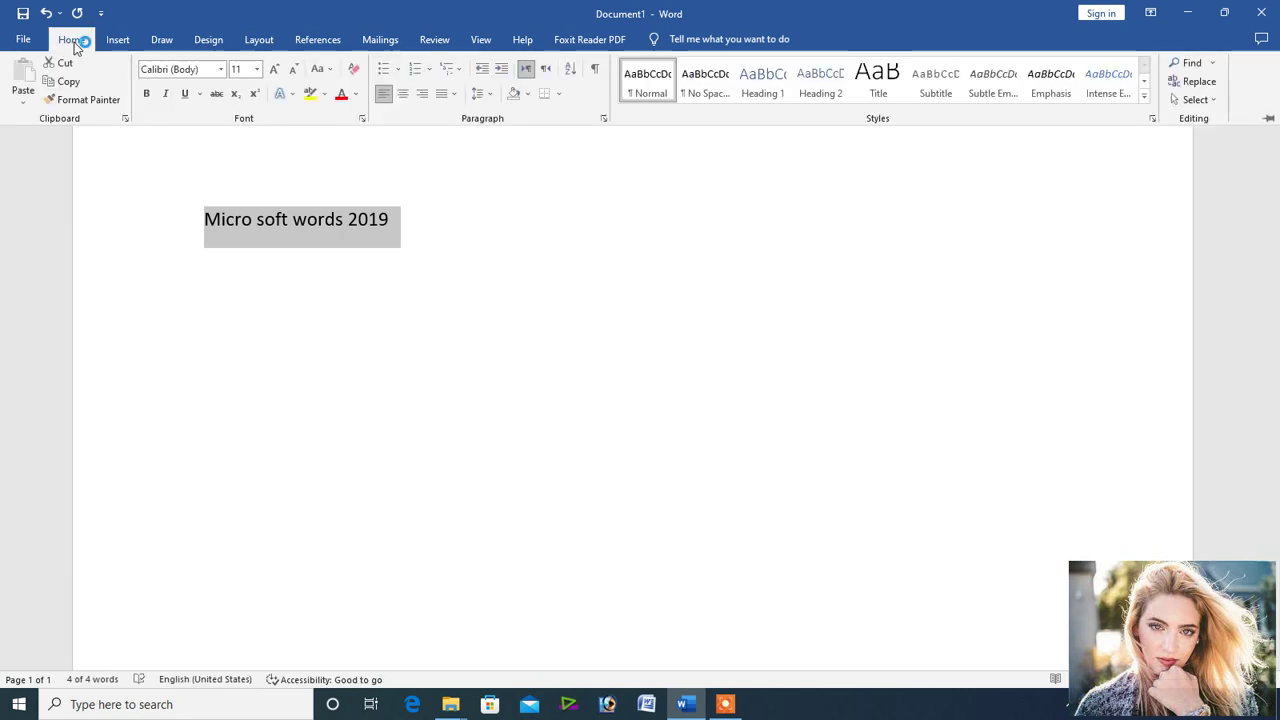
pyautogui.click(274, 74)
pyautogui.click(274, 74)
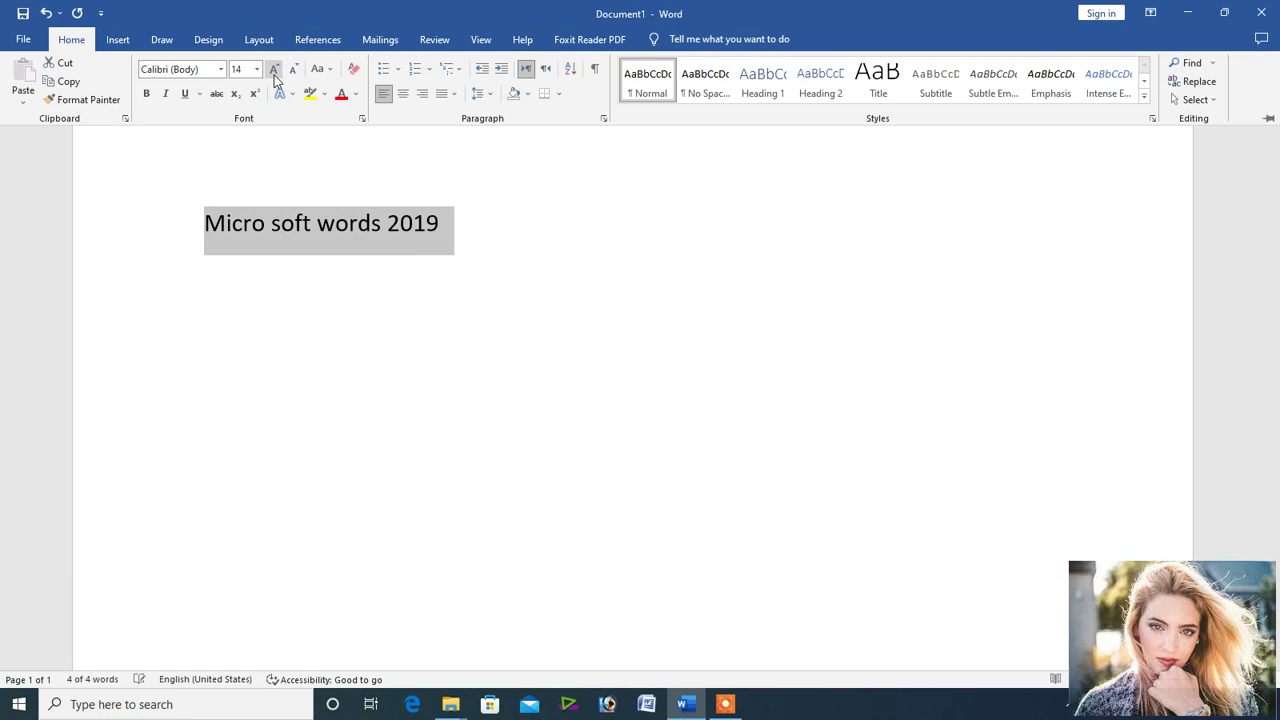
pyautogui.click(274, 74)
pyautogui.click(274, 74)
pyautogui.click(274, 74)
pyautogui.click(274, 74)
pyautogui.click(274, 74)
pyautogui.click(274, 74)
pyautogui.click(274, 74)
pyautogui.click(274, 74)
pyautogui.click(274, 74)
pyautogui.click(274, 74)
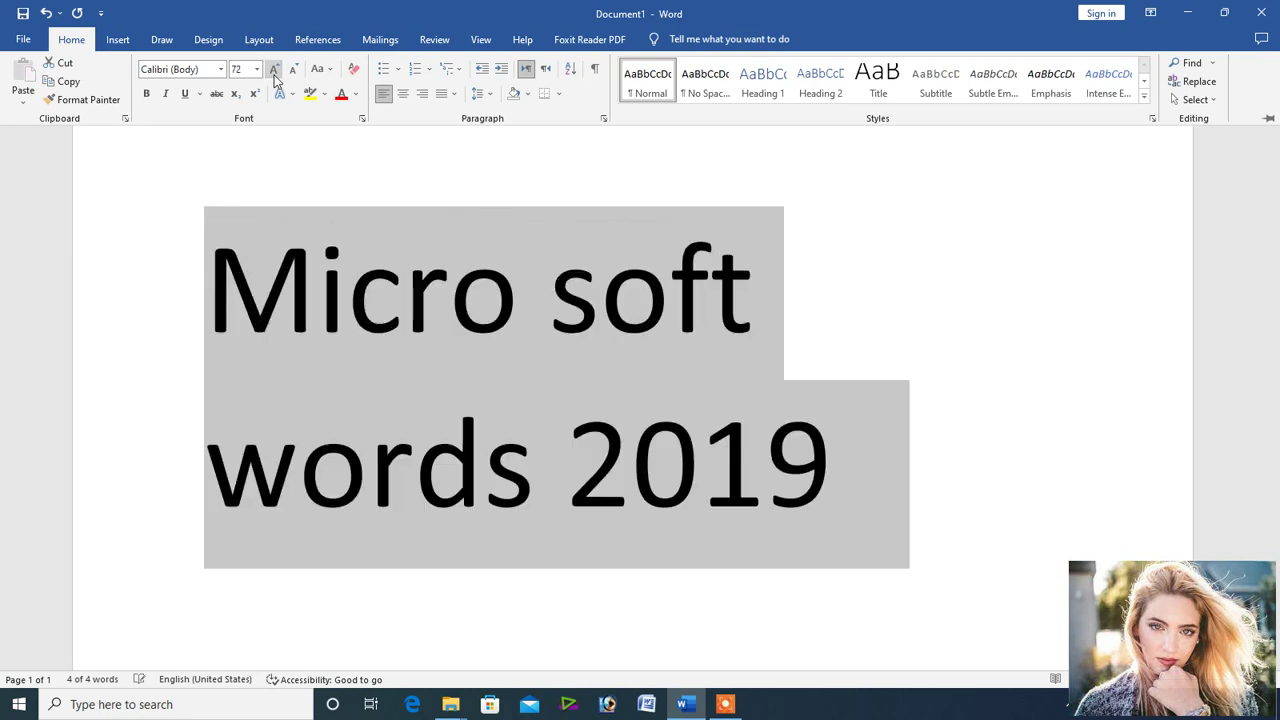
pyautogui.click(291, 72)
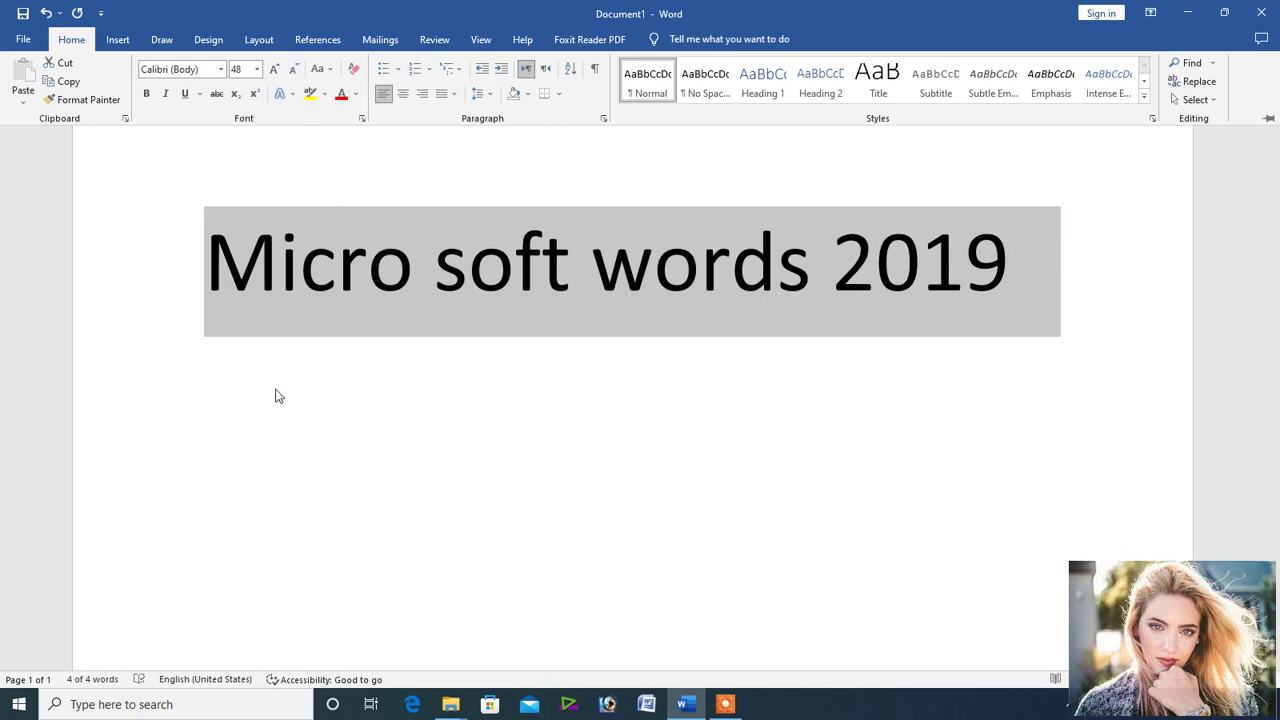
# Collapse the ribbon and add an empty paragraph after '2019'
pyautogui.hotkey('ctrl', 'F1')
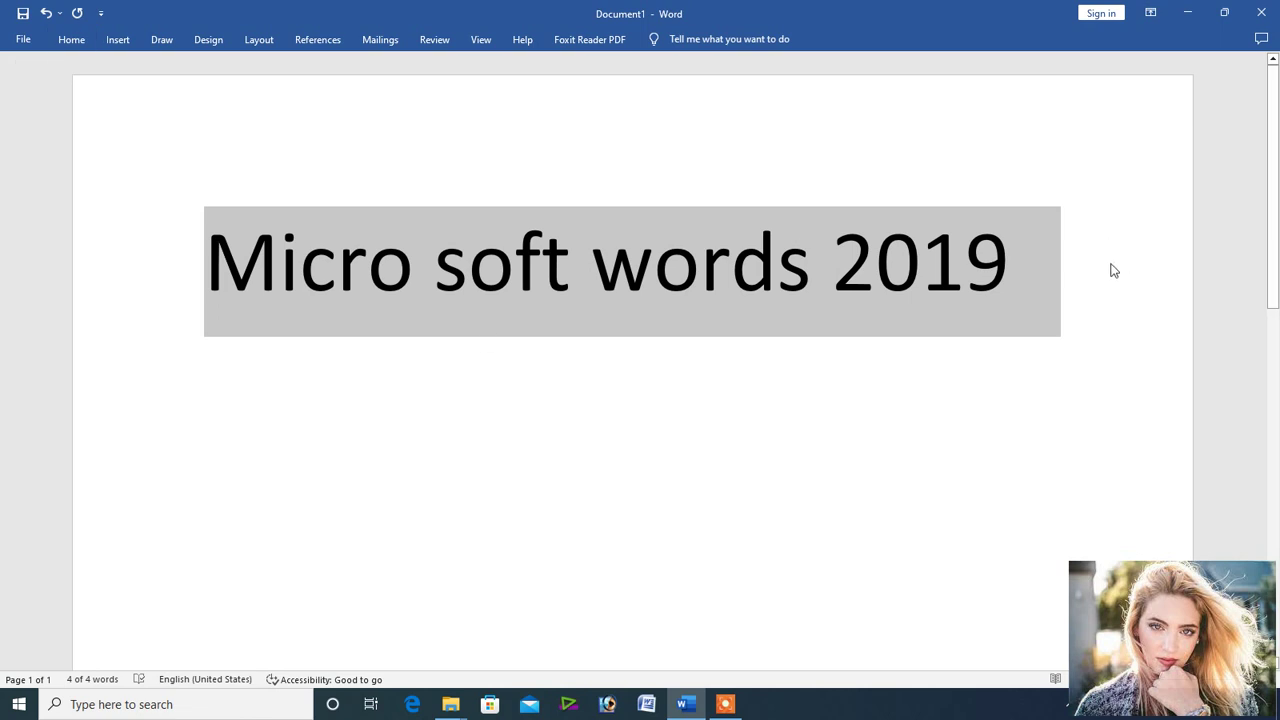
pyautogui.click(1113, 270)
pyautogui.press('Return')
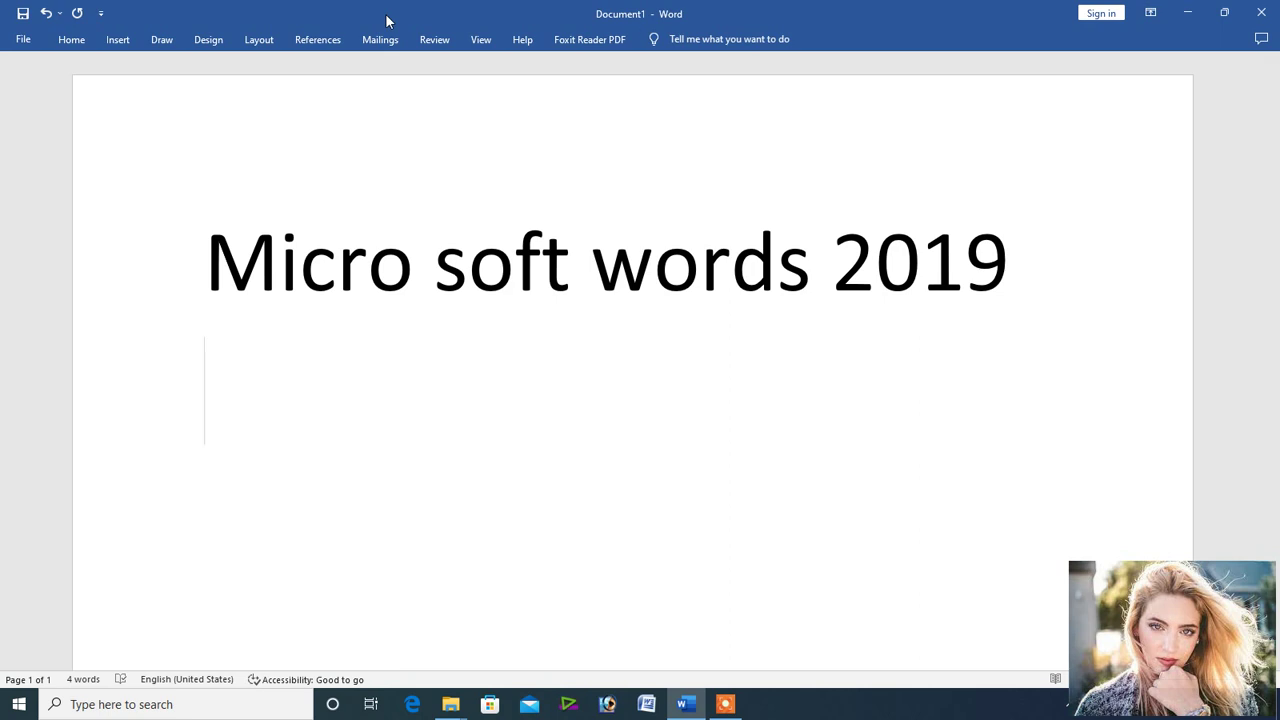
# Create a letter from the Adjacency letter template, scroll through it, and return to File
pyautogui.click(22, 40)
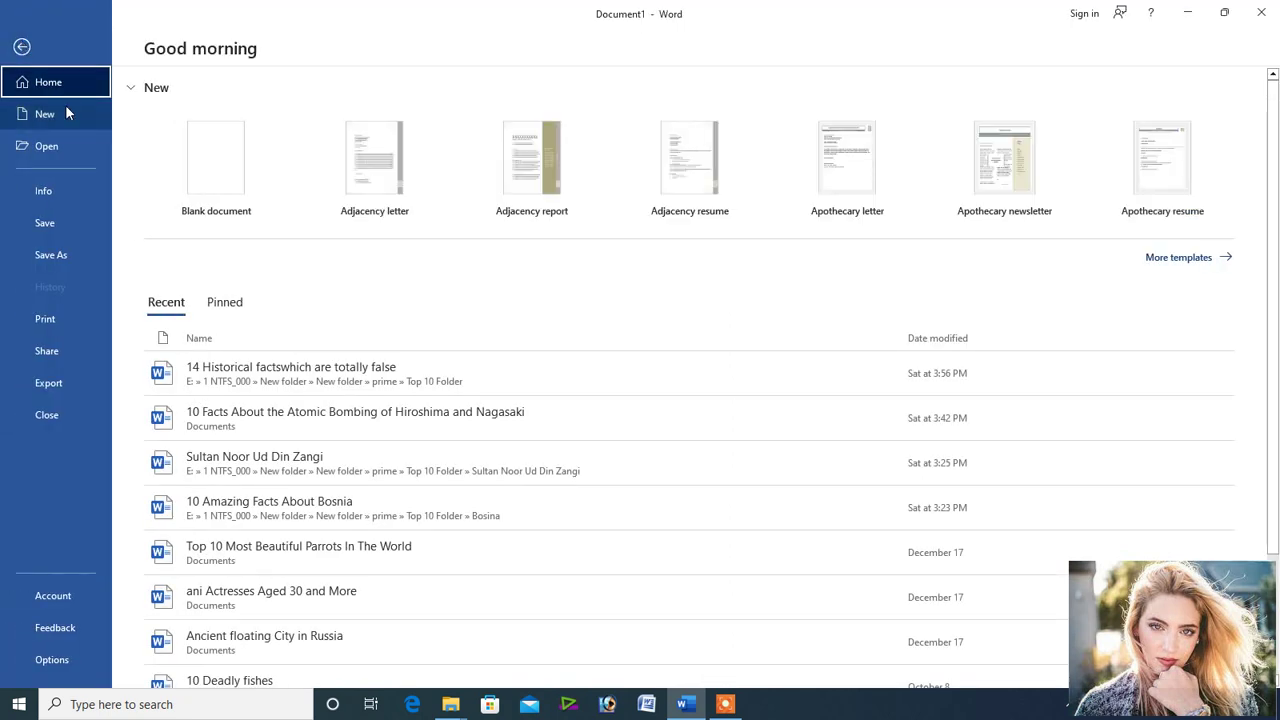
pyautogui.click(355, 163)
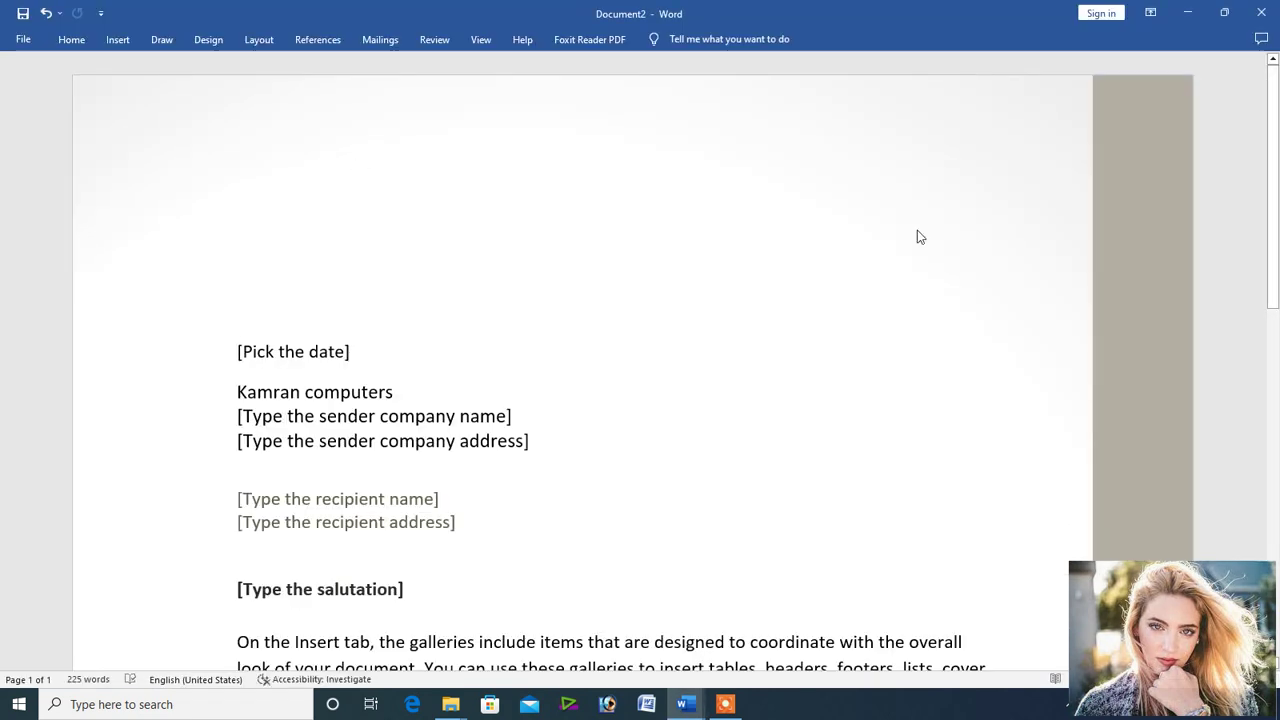
pyautogui.click(1276, 388)
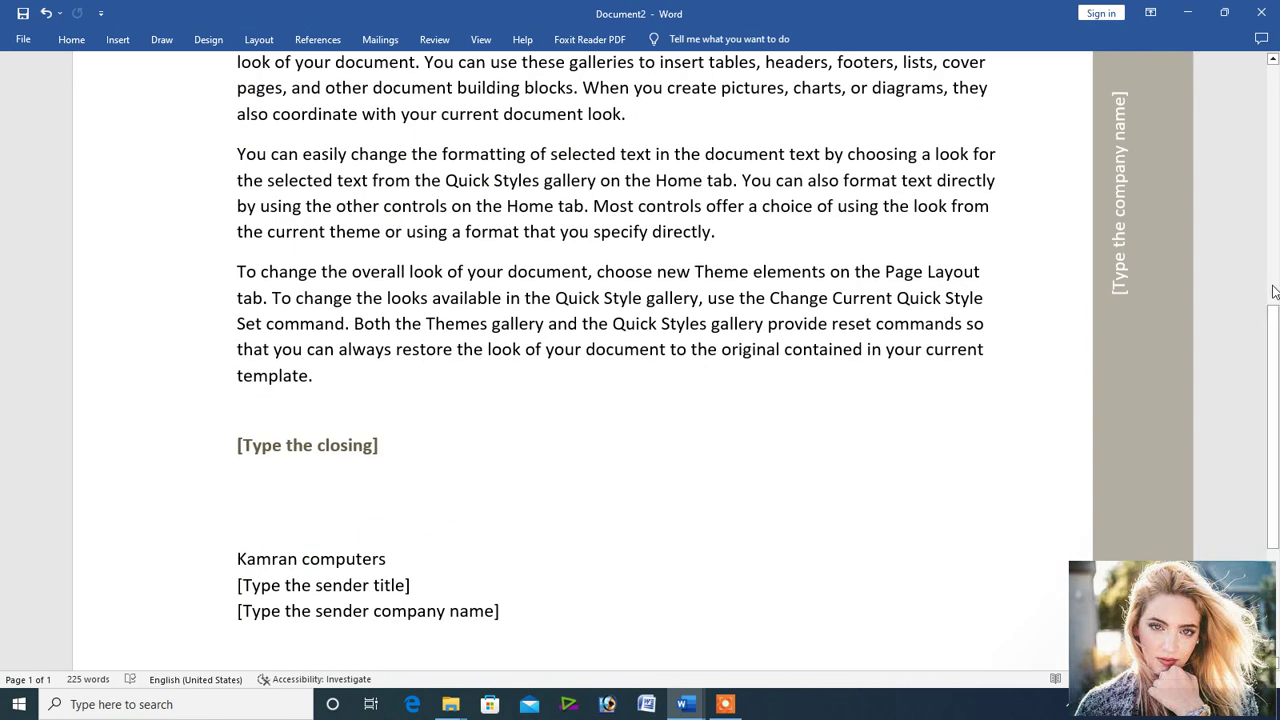
pyautogui.click(1272, 88)
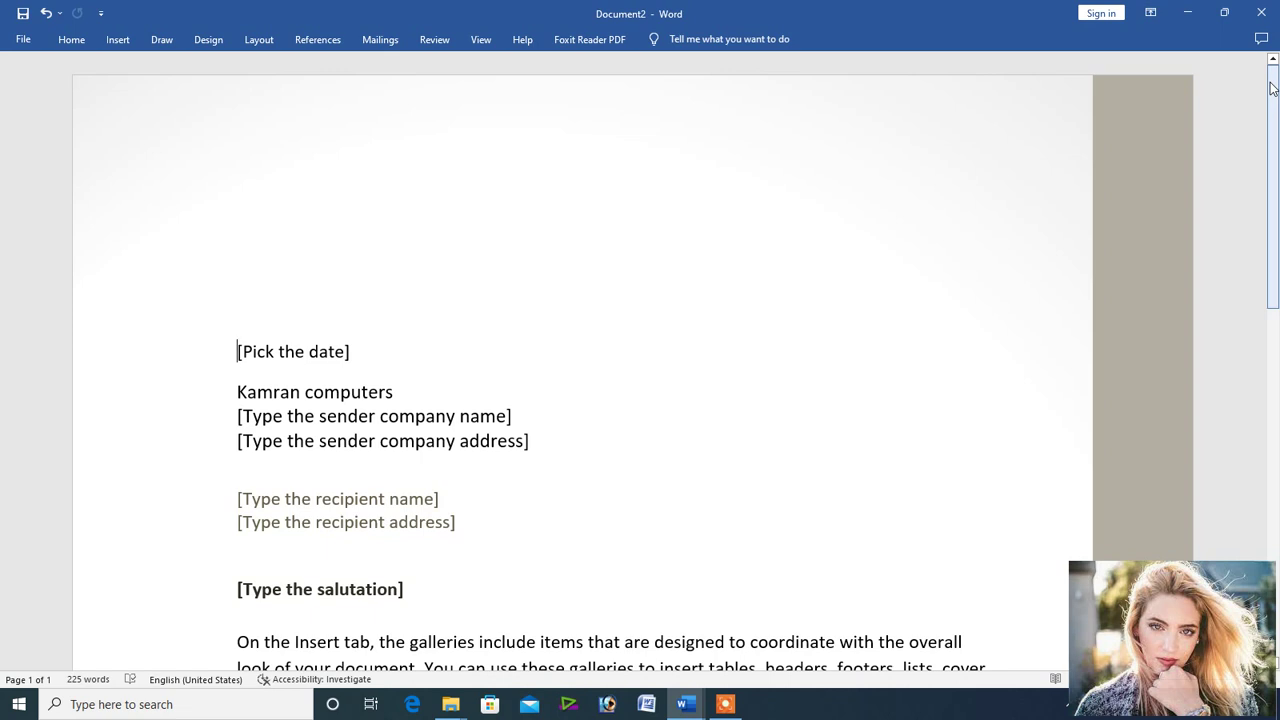
pyautogui.click(16, 40)
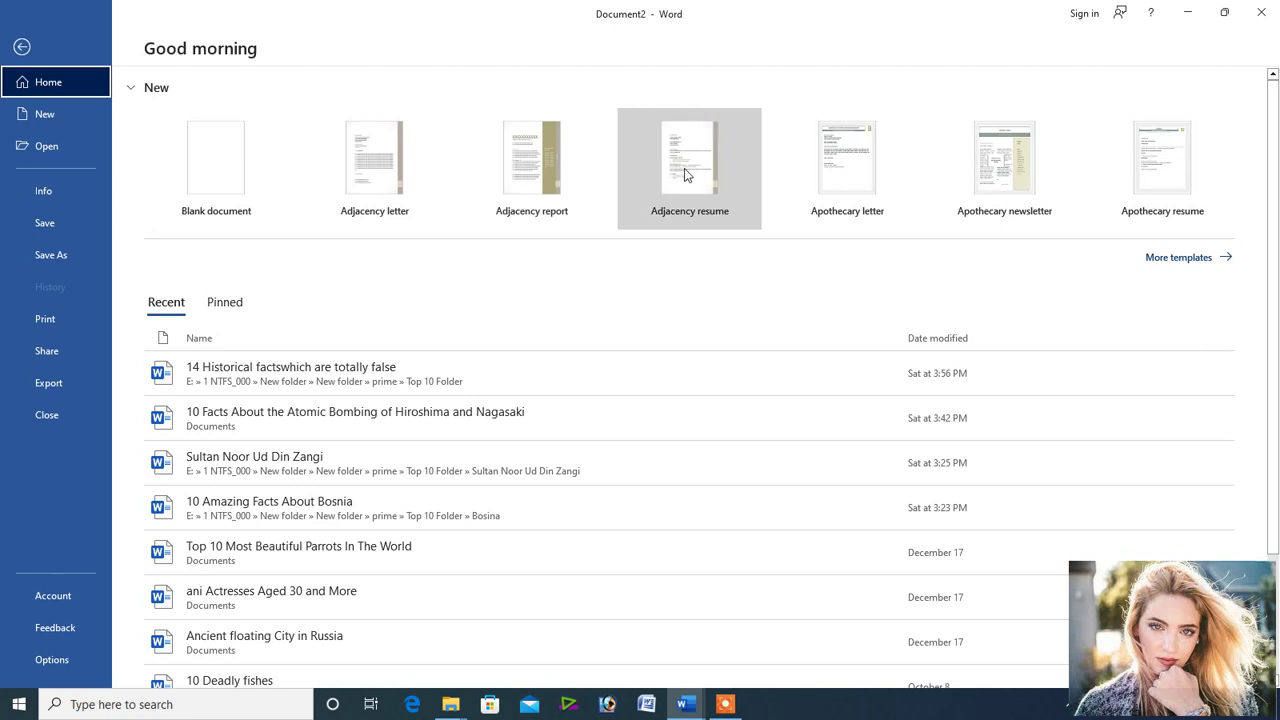
# Create an Adjacency resume document, then a blank Document4 from File > New
pyautogui.click(689, 172)
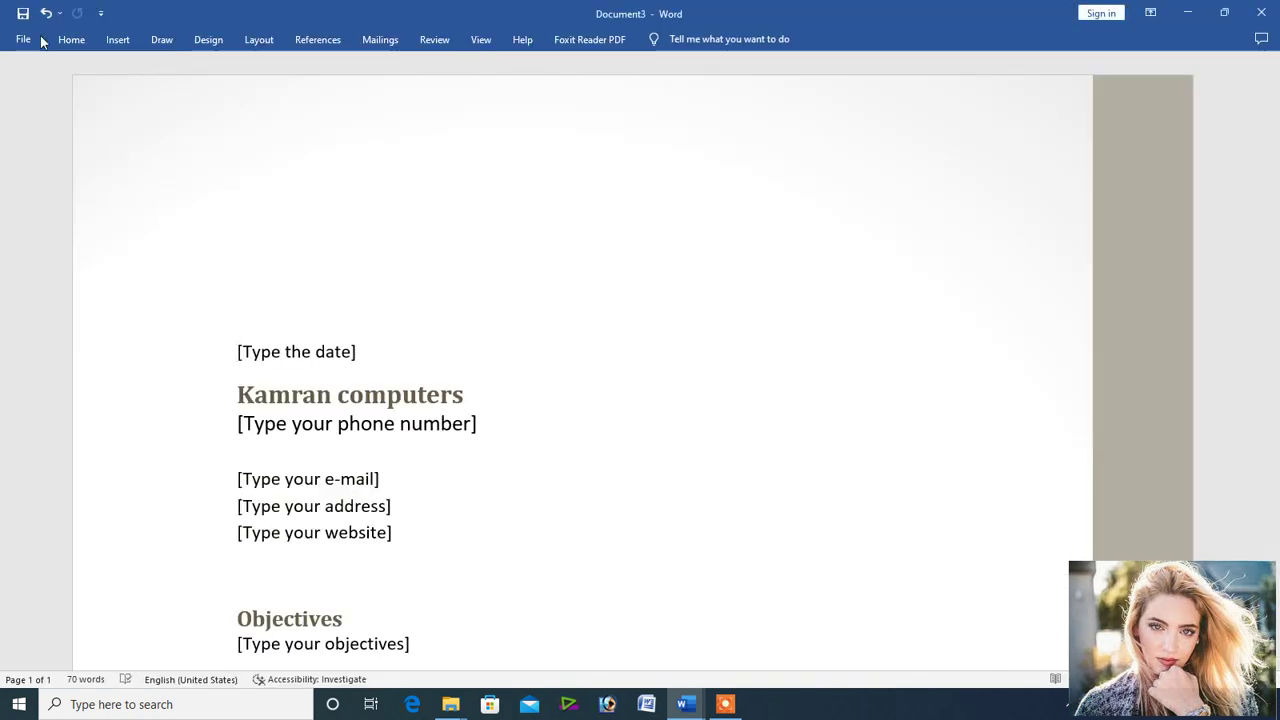
pyautogui.click(17, 40)
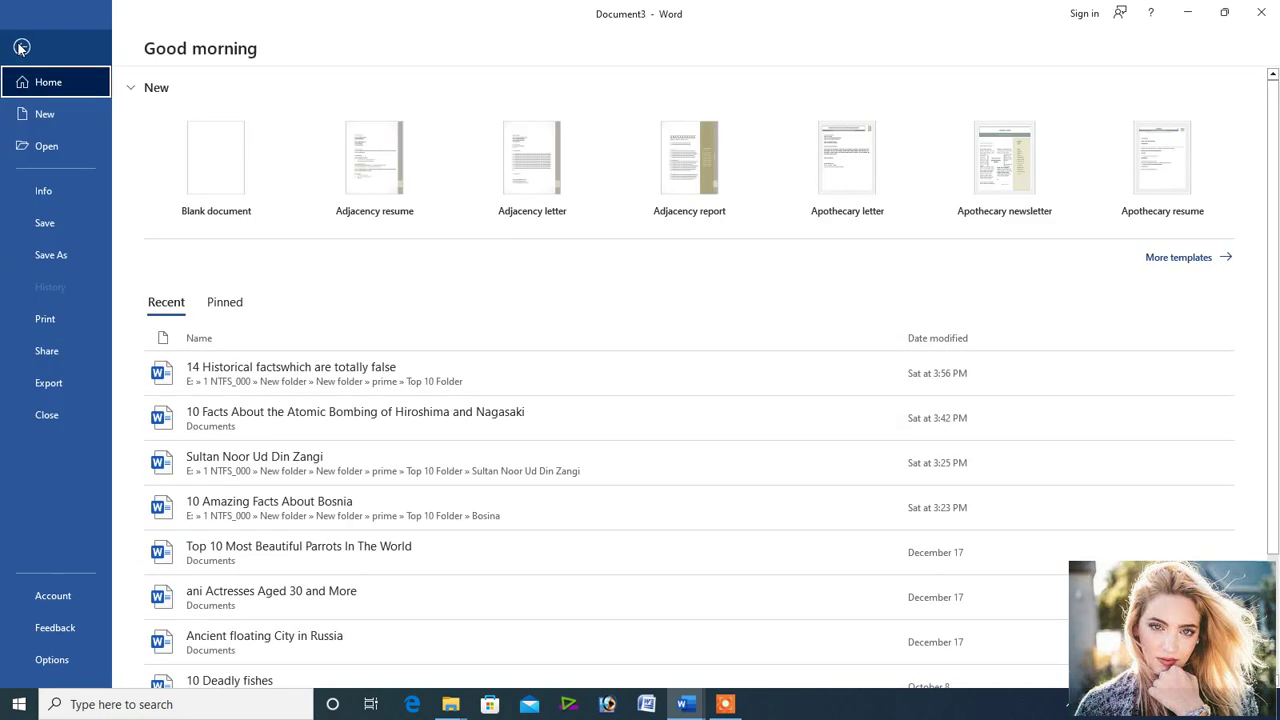
pyautogui.click(49, 124)
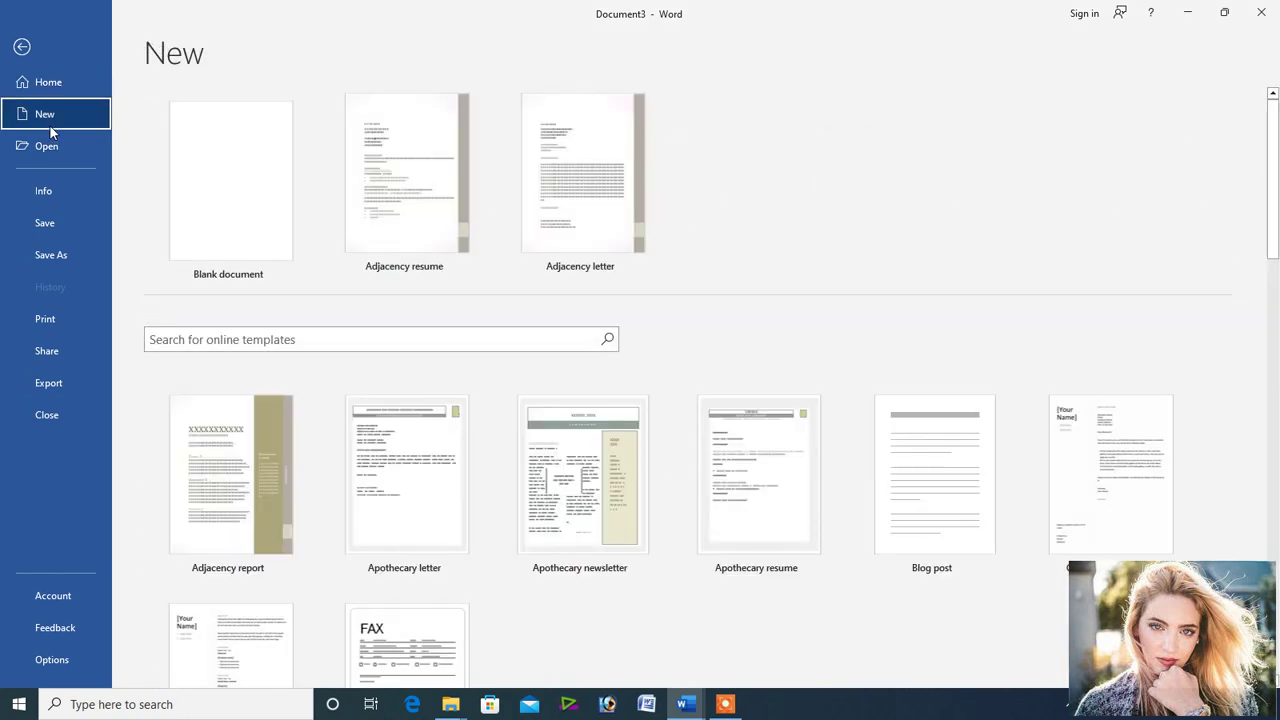
pyautogui.click(220, 170)
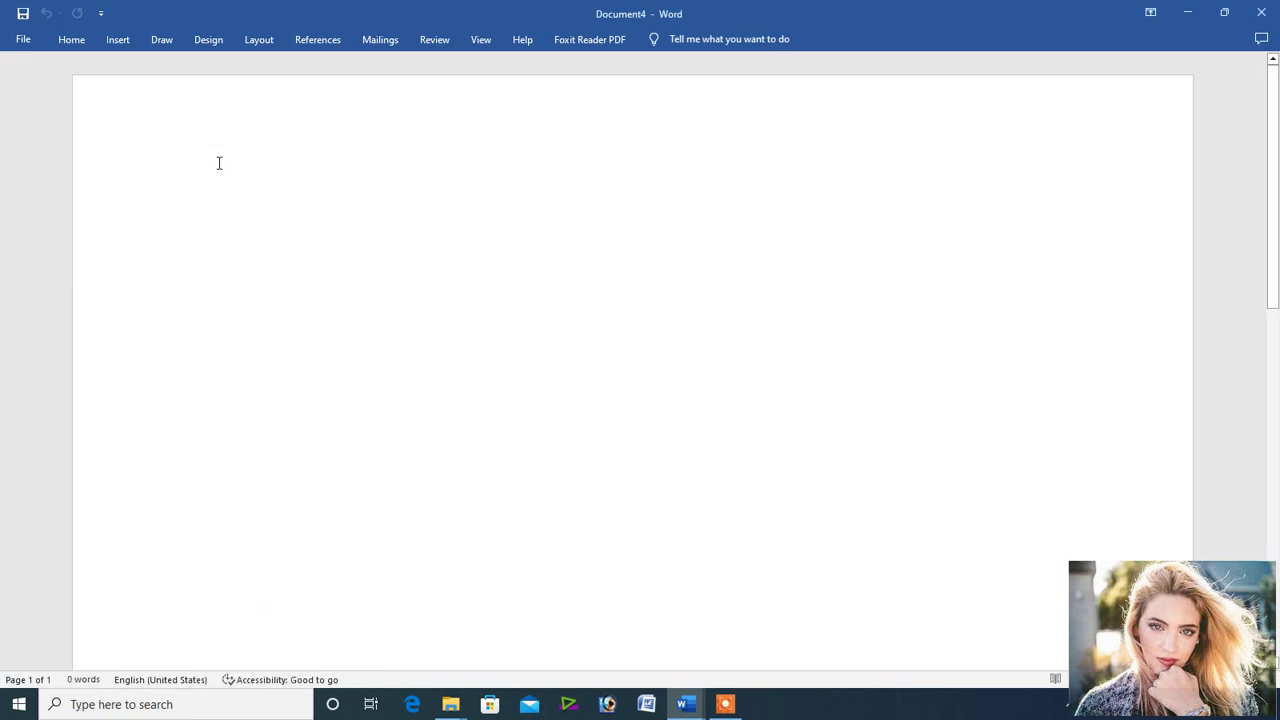
pyautogui.click(23, 42)
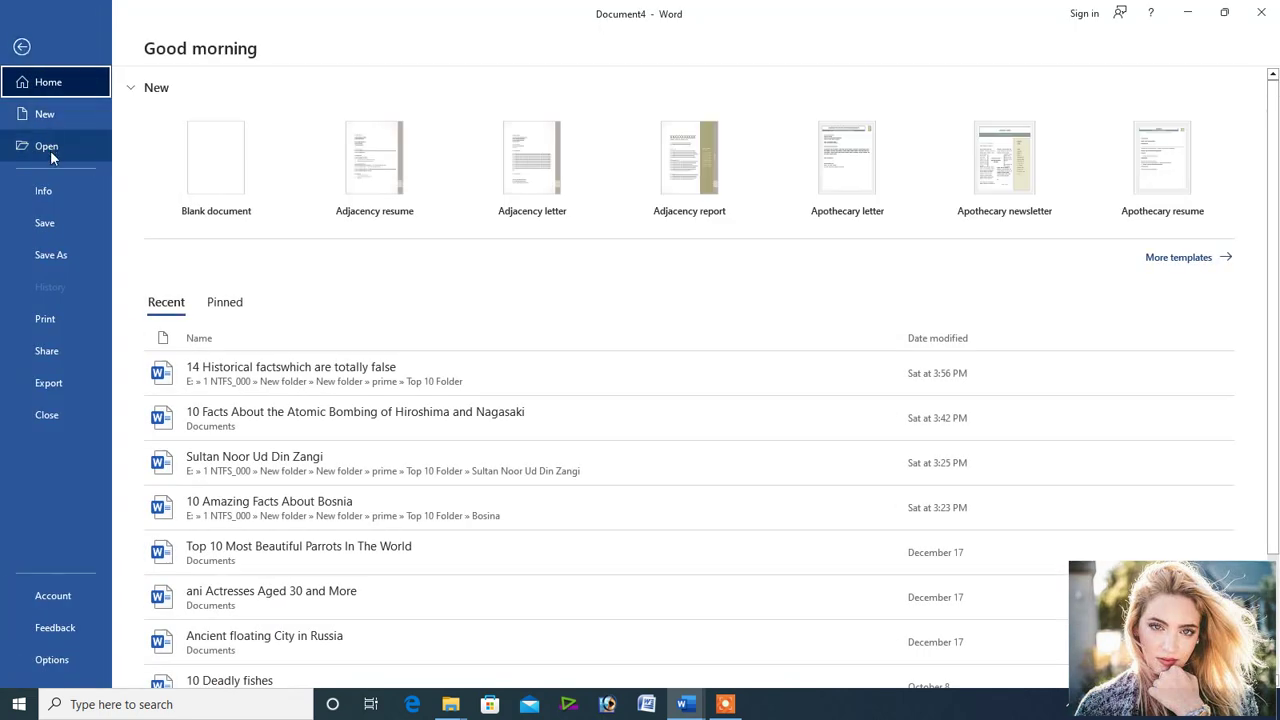
# Check the Open locations, scroll through the facts article, then open '10 Amazing Facts About Bosnia' from Recent
pyautogui.click(51, 148)
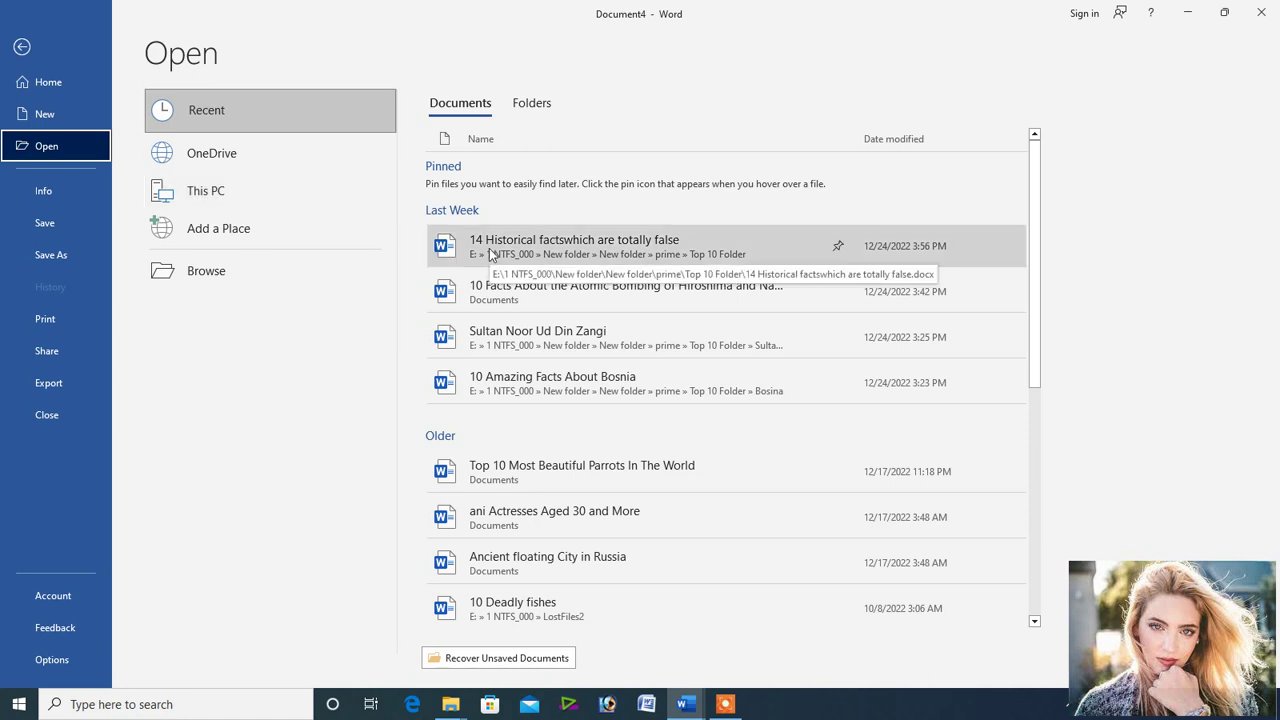
pyautogui.press('Escape')
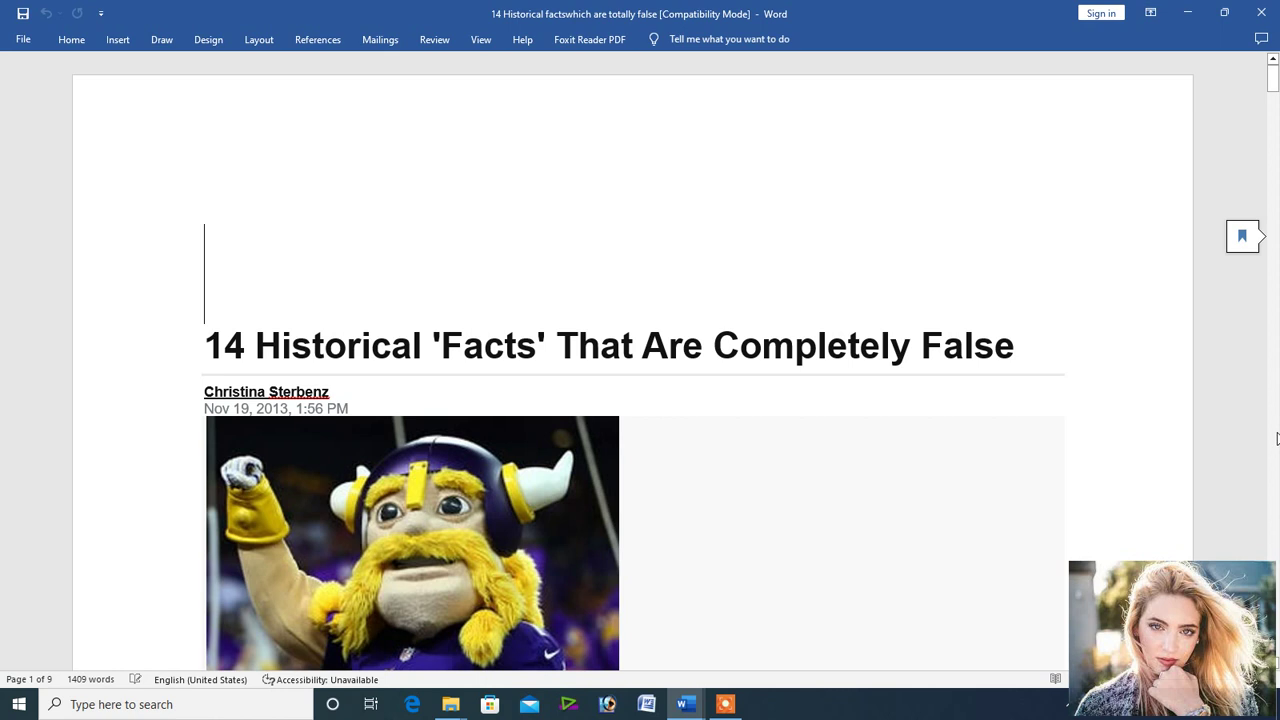
pyautogui.scroll(-5, 1277, 458)
pyautogui.scroll(-3, 1277, 458)
pyautogui.scroll(-2, 1276, 458)
pyautogui.scroll(-5, 1276, 458)
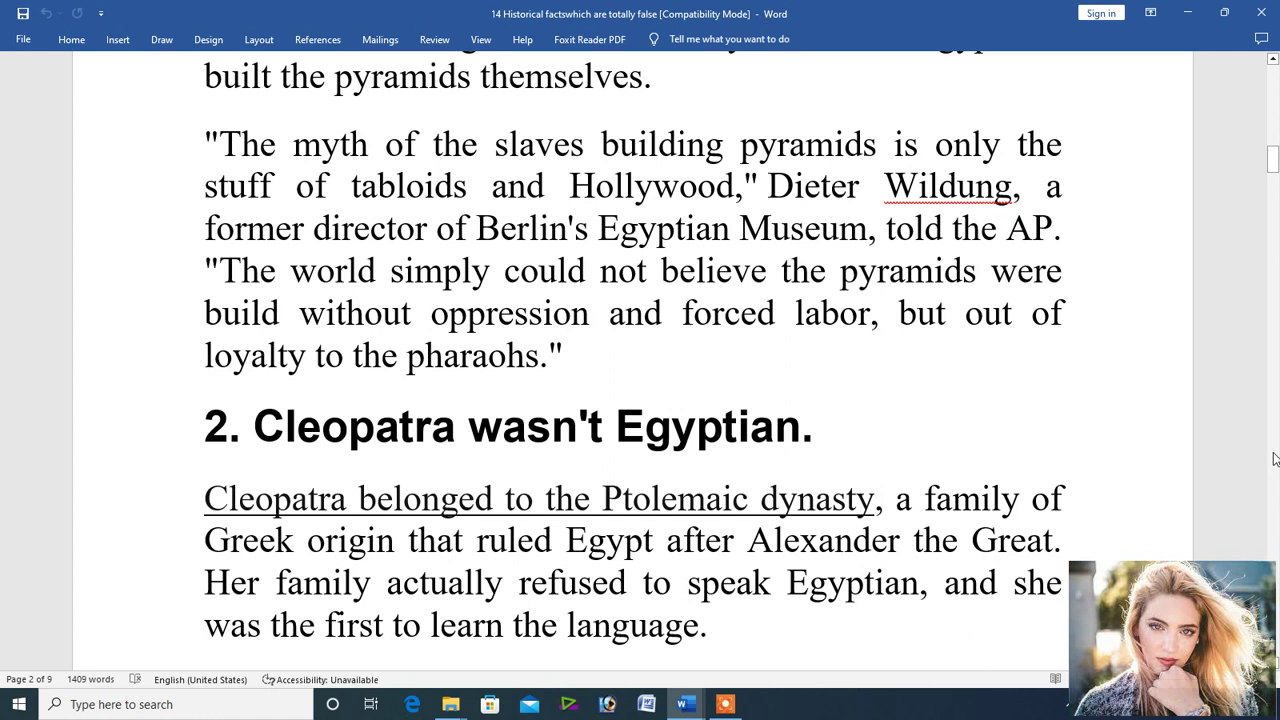
pyautogui.scroll(-5, 1276, 458)
pyautogui.scroll(-5, 1276, 458)
pyautogui.scroll(-4, 1276, 458)
pyautogui.scroll(-1, 1276, 458)
pyautogui.scroll(-4, 1276, 458)
pyautogui.scroll(-2, 1276, 458)
pyautogui.scroll(-5, 1276, 458)
pyautogui.scroll(-5, 1276, 458)
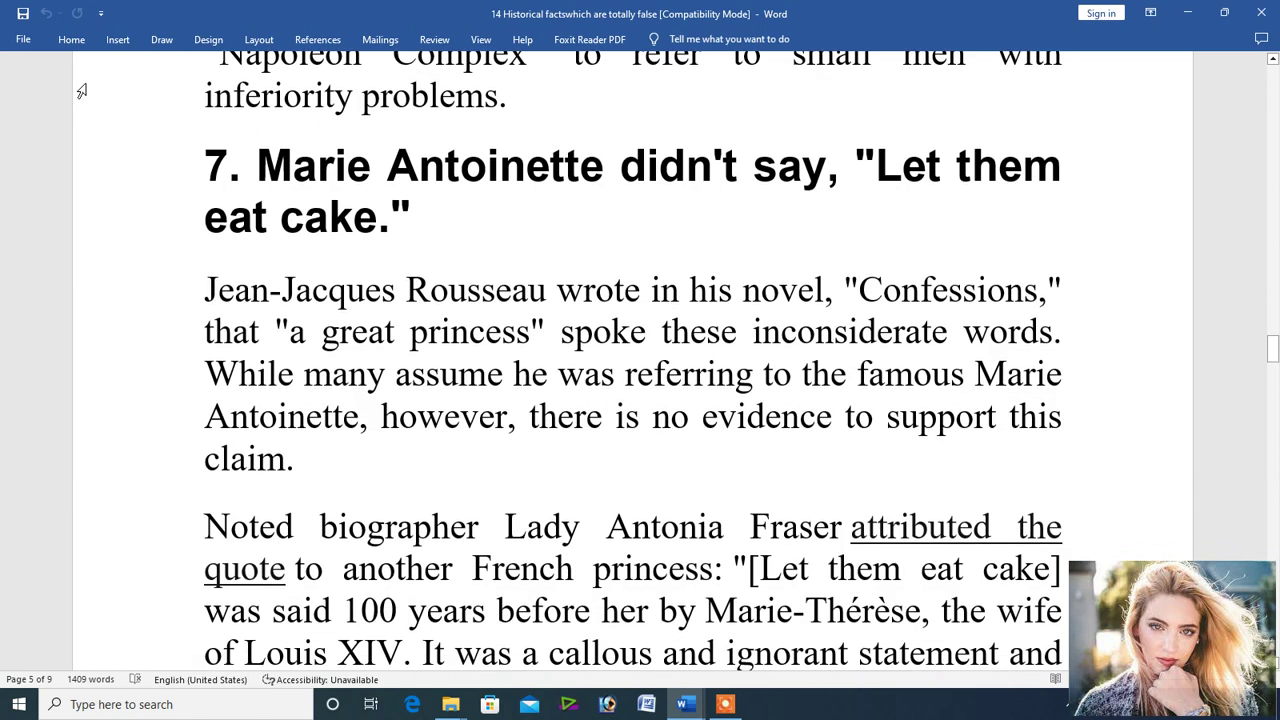
pyautogui.click(28, 40)
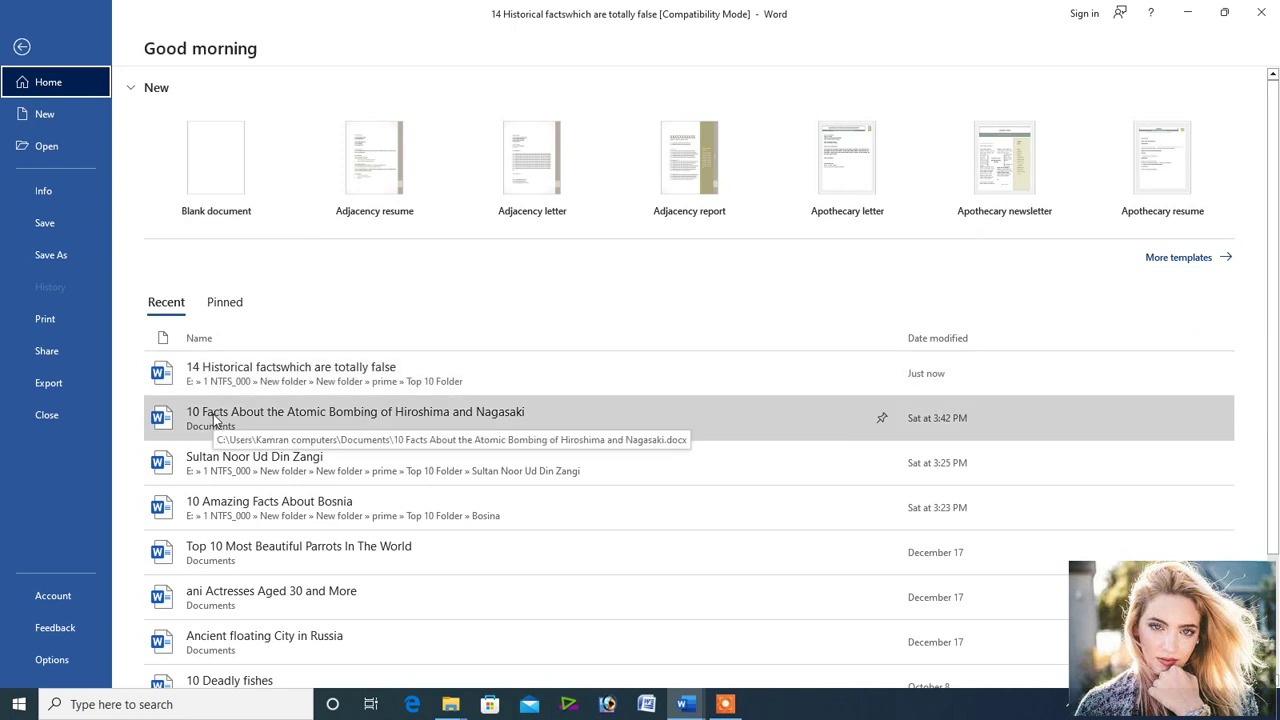
pyautogui.click(213, 512)
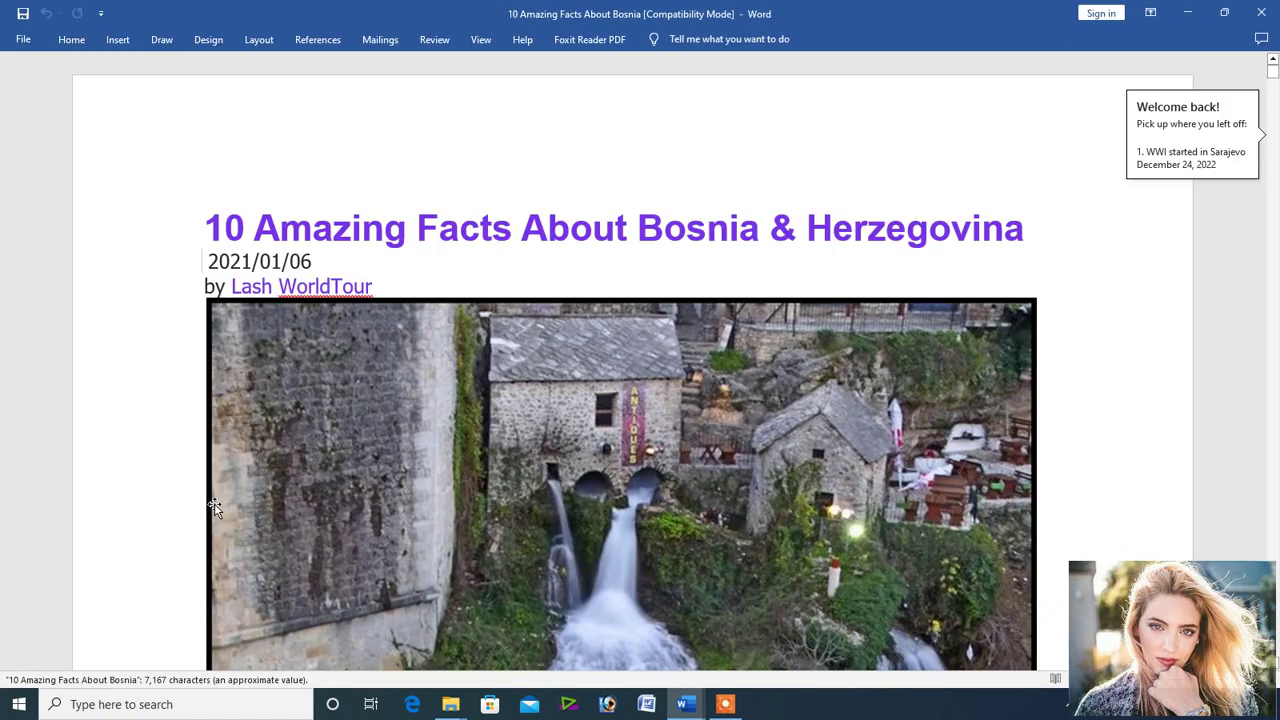
# Dismiss Welcome back and page through the Bosnia article past the WWI Sarajevo section
pyautogui.click(1273, 446)
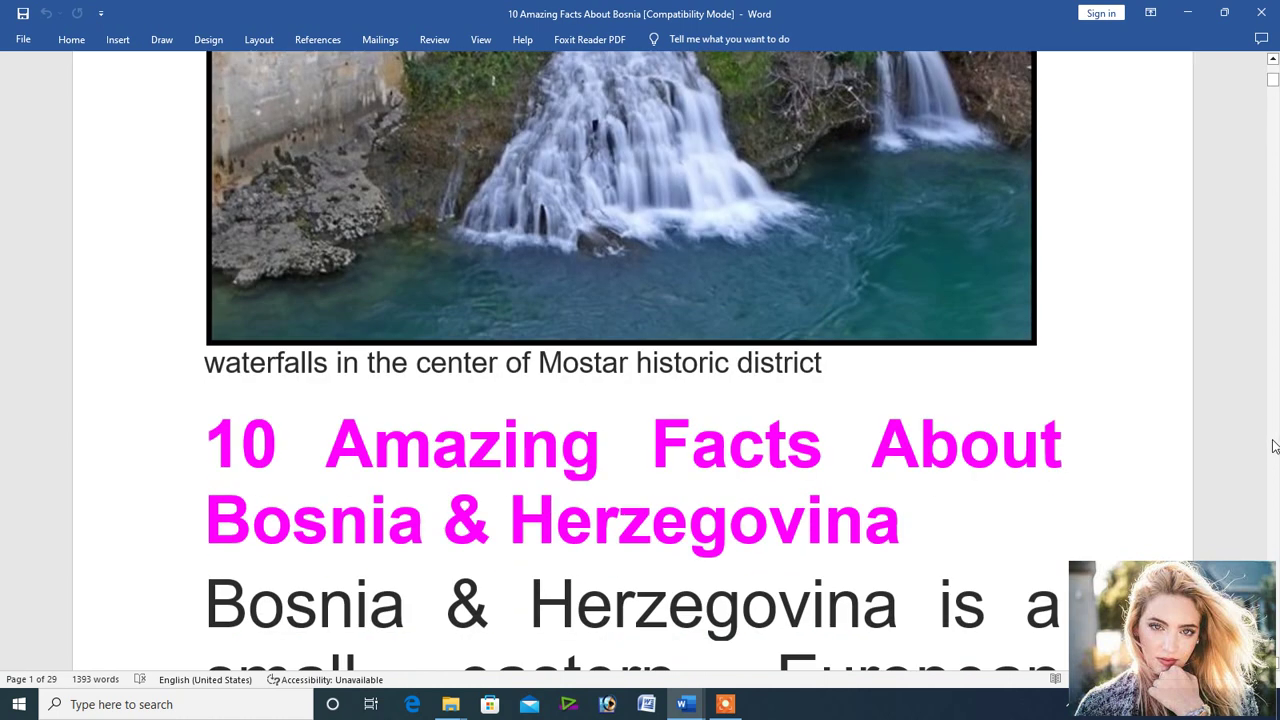
pyautogui.click(1273, 446)
pyautogui.click(1273, 446)
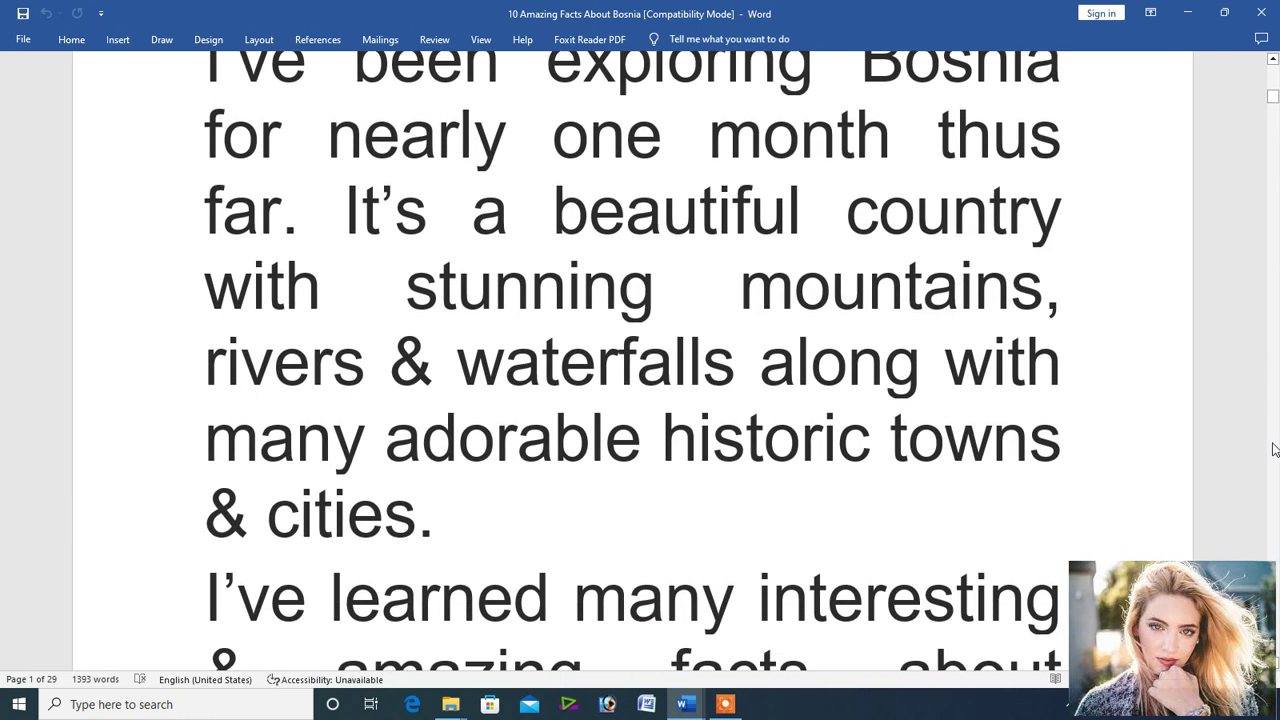
pyautogui.click(1273, 446)
pyautogui.click(1273, 446)
pyautogui.click(1273, 446)
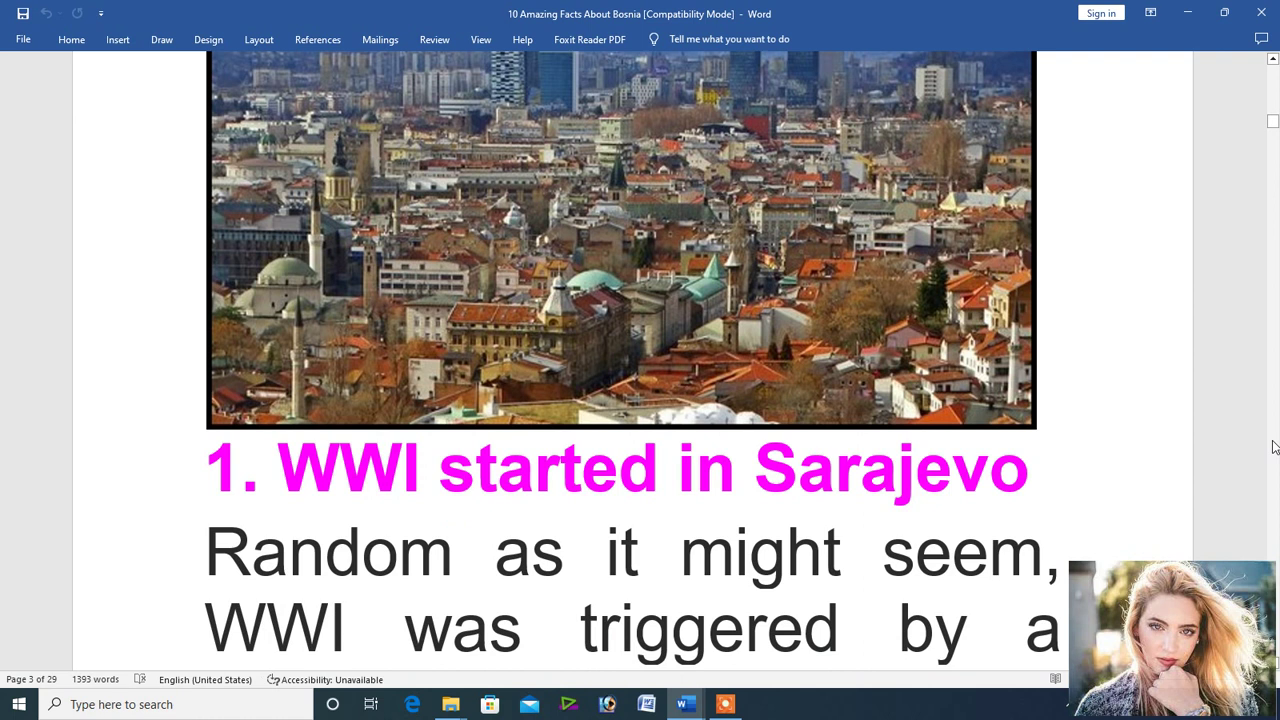
pyautogui.click(1273, 446)
pyautogui.click(1273, 446)
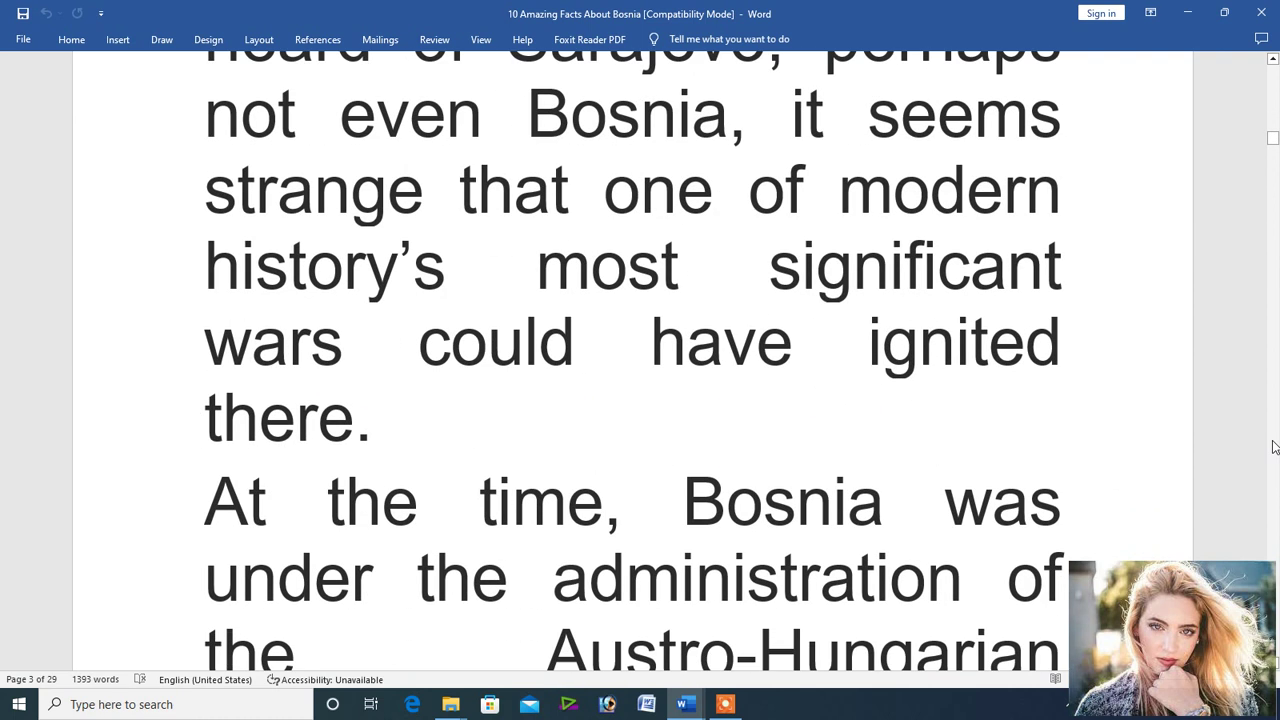
pyautogui.click(1273, 446)
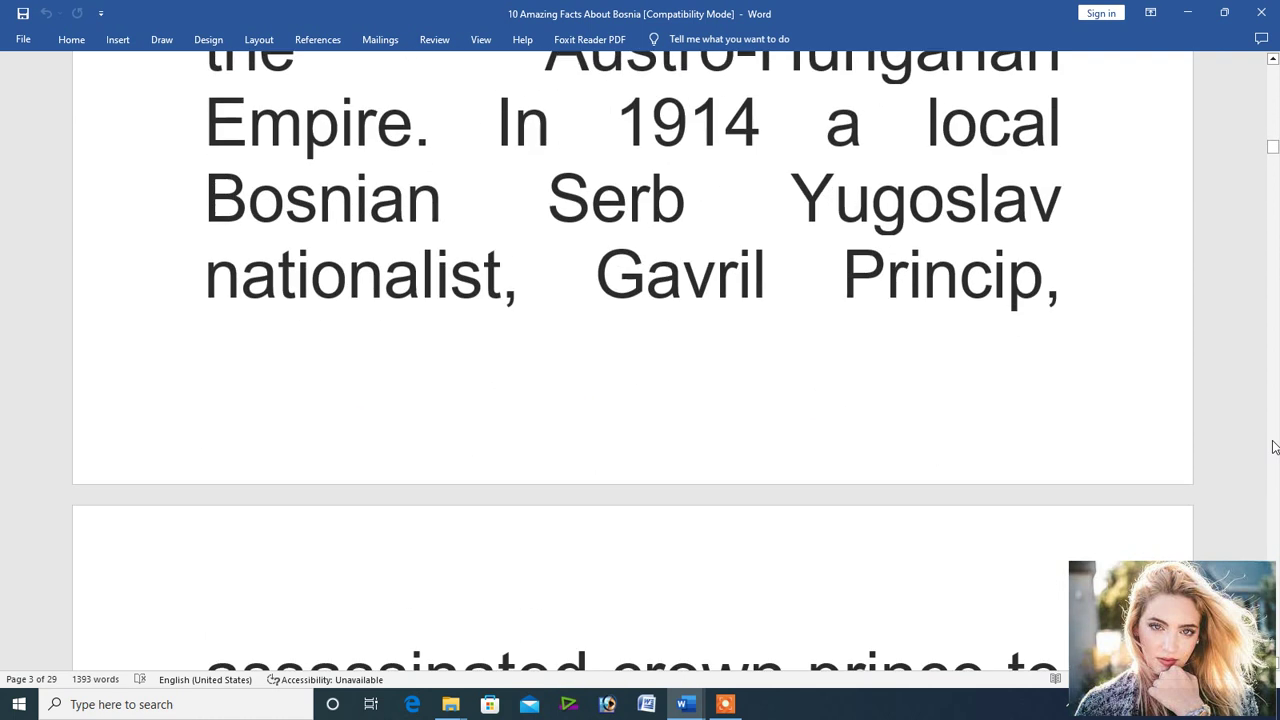
pyautogui.click(18, 40)
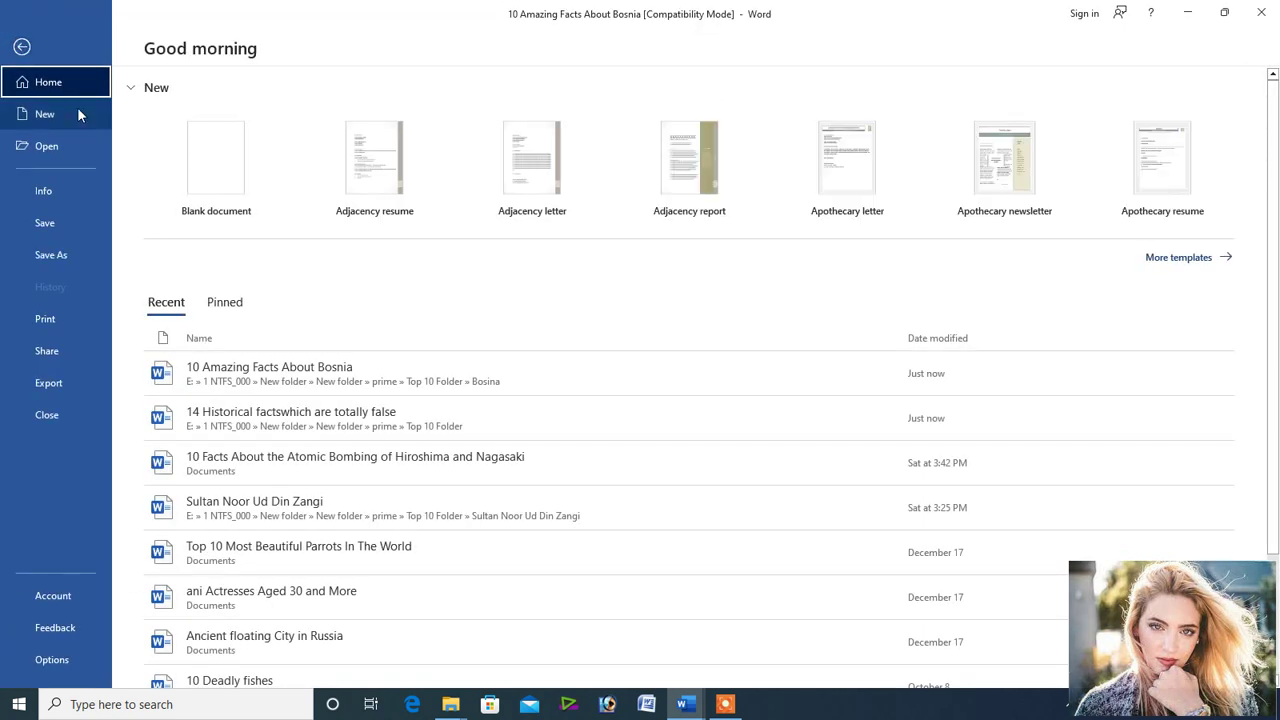
# Launch the classic Open dialog via Open > This PC and browse to Downloads
pyautogui.click(46, 146)
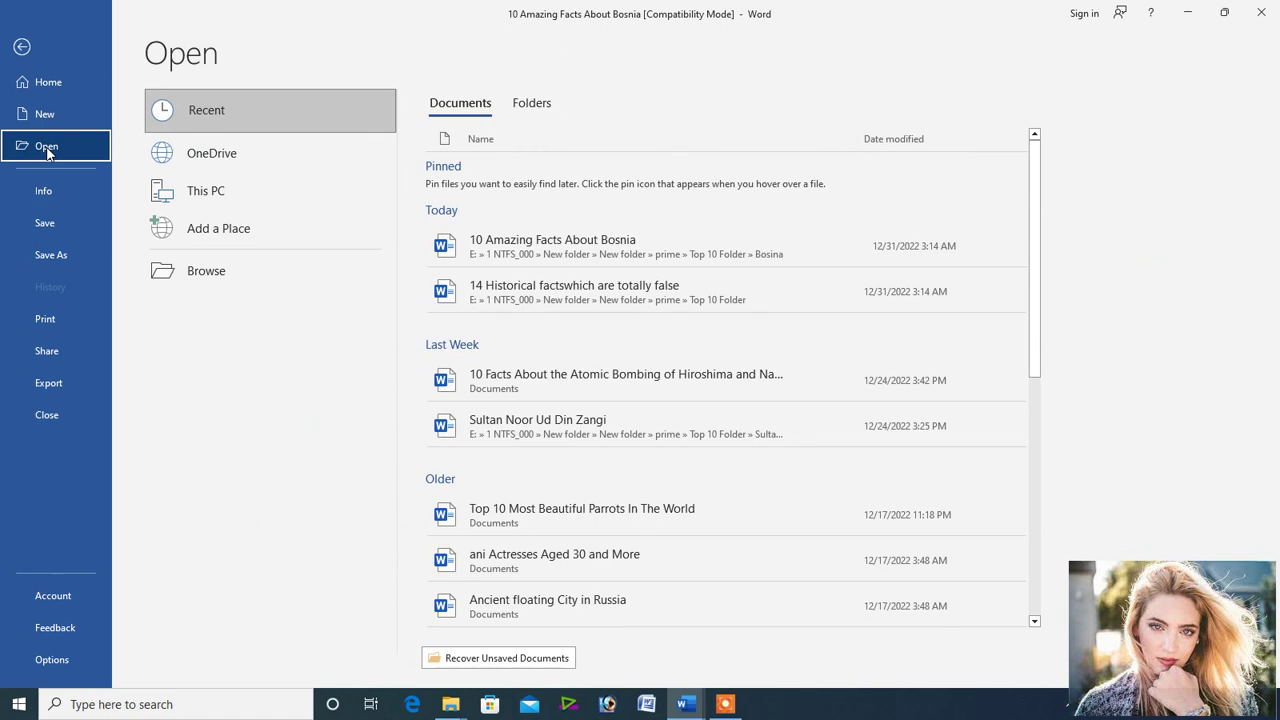
pyautogui.click(214, 190)
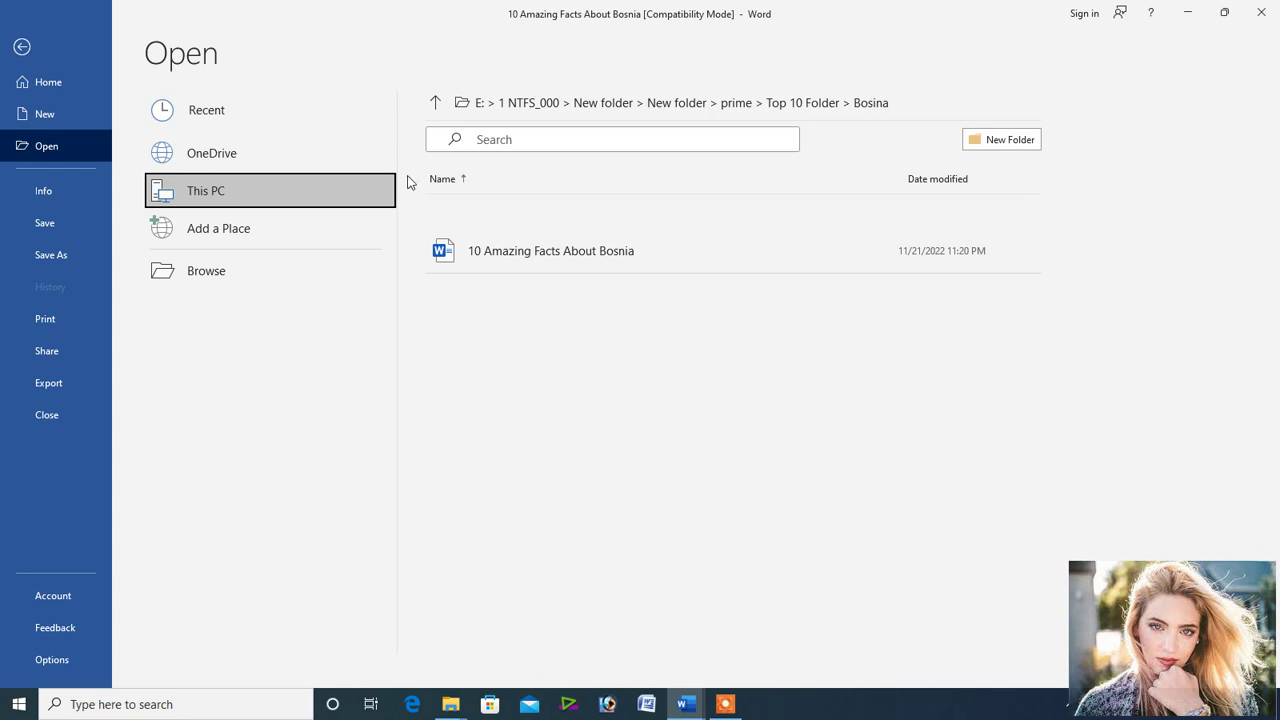
pyautogui.click(545, 108)
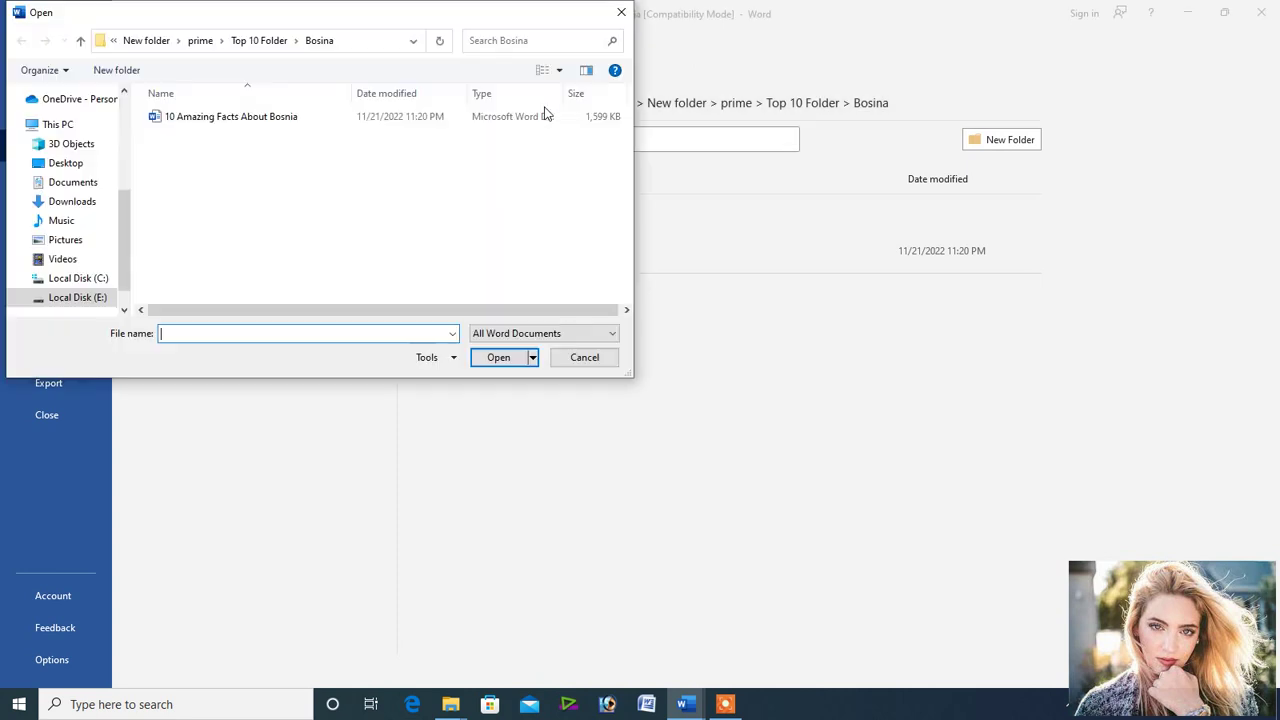
pyautogui.click(88, 204)
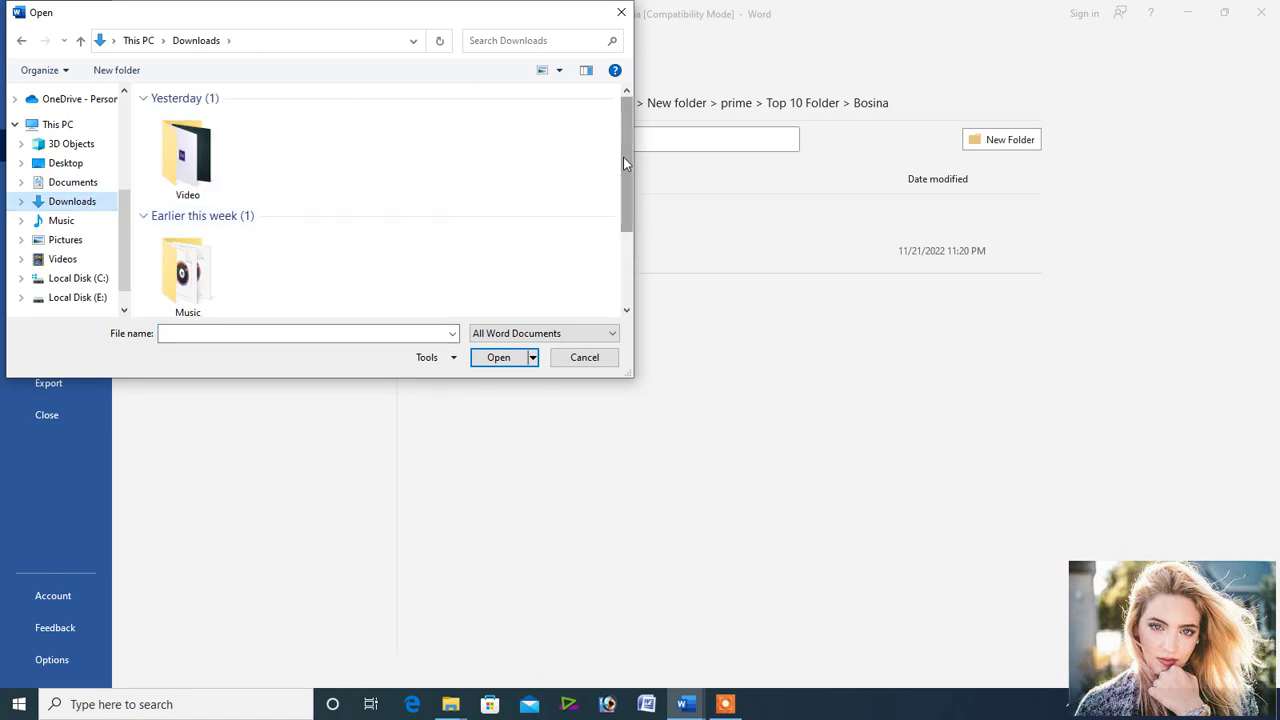
# Browse drive E through 1 NTFS_000 and the nested New folder folders into Animal and Birds
pyautogui.moveTo(623, 157); pyautogui.dragTo(651, 305)
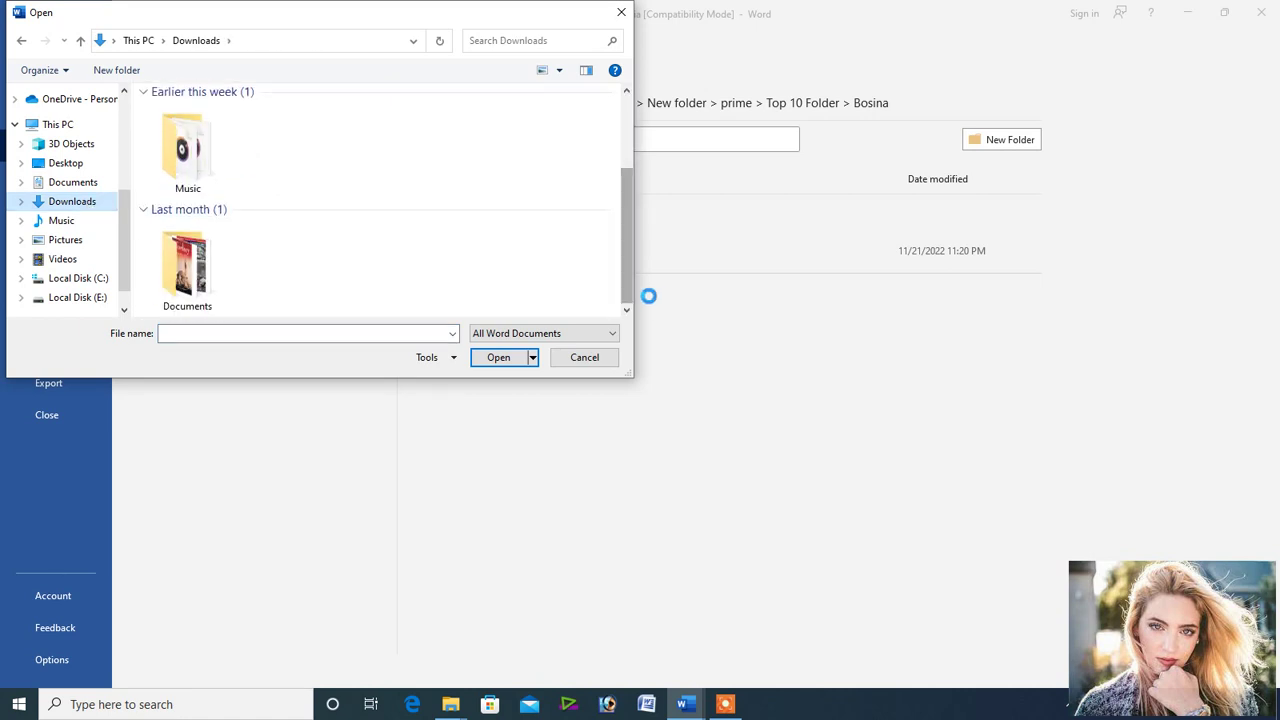
pyautogui.click(89, 299)
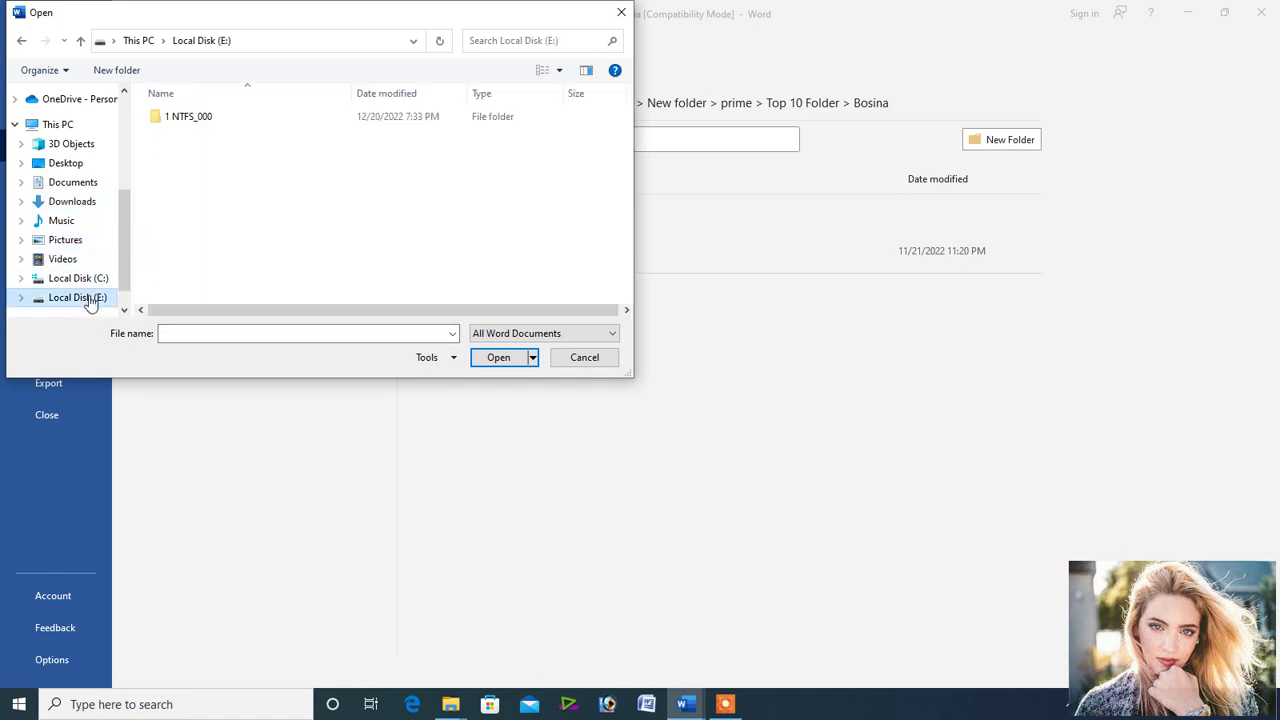
pyautogui.doubleClick(188, 119)
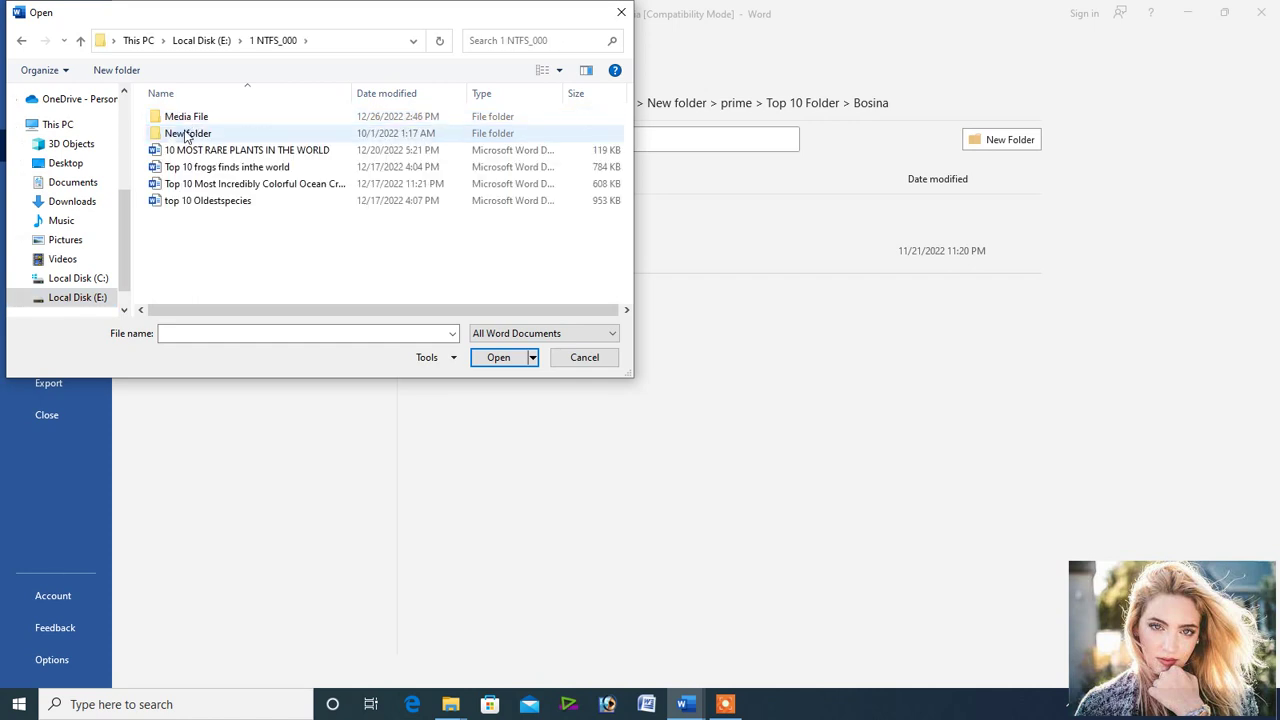
pyautogui.doubleClick(186, 134)
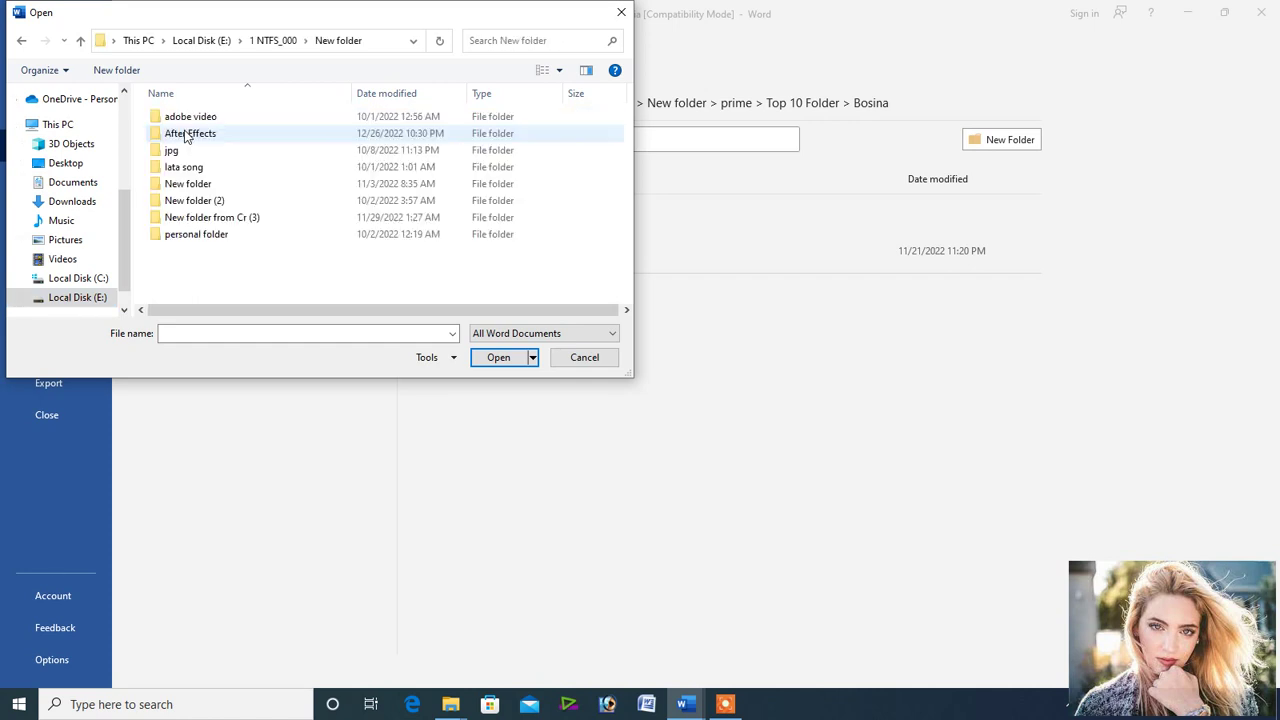
pyautogui.doubleClick(188, 185)
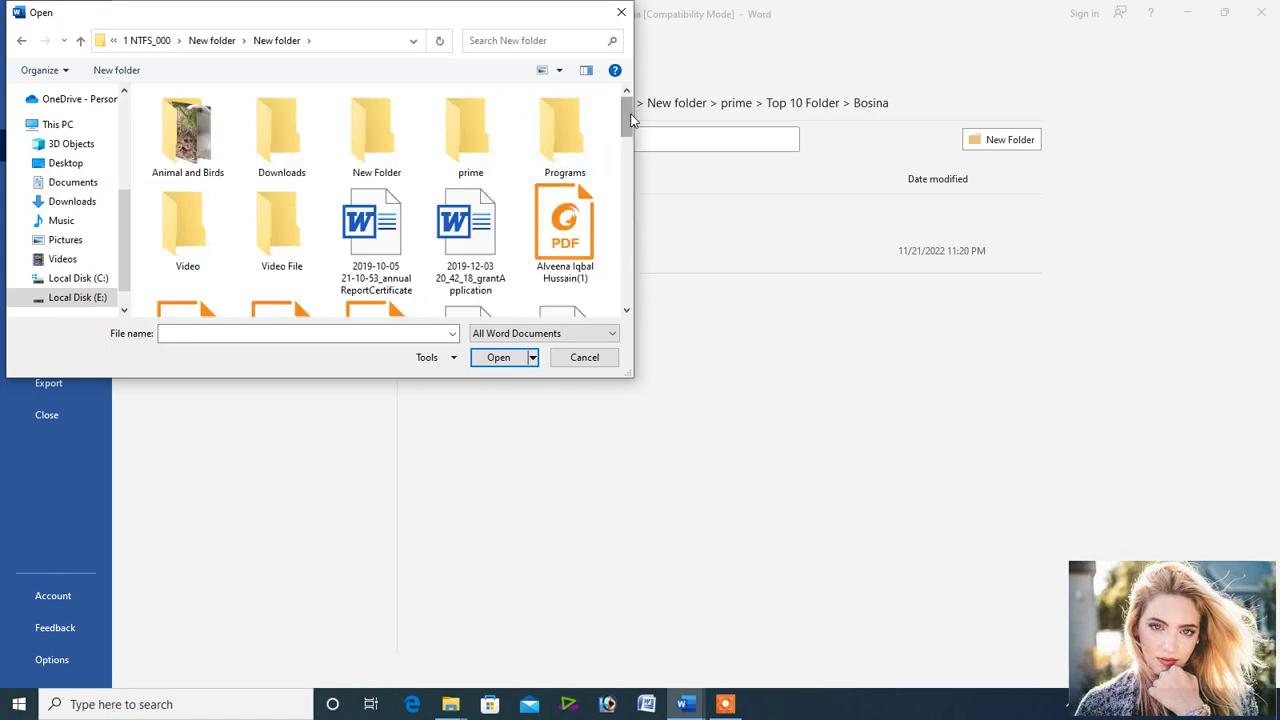
pyautogui.moveTo(630, 120); pyautogui.dragTo(640, 202)
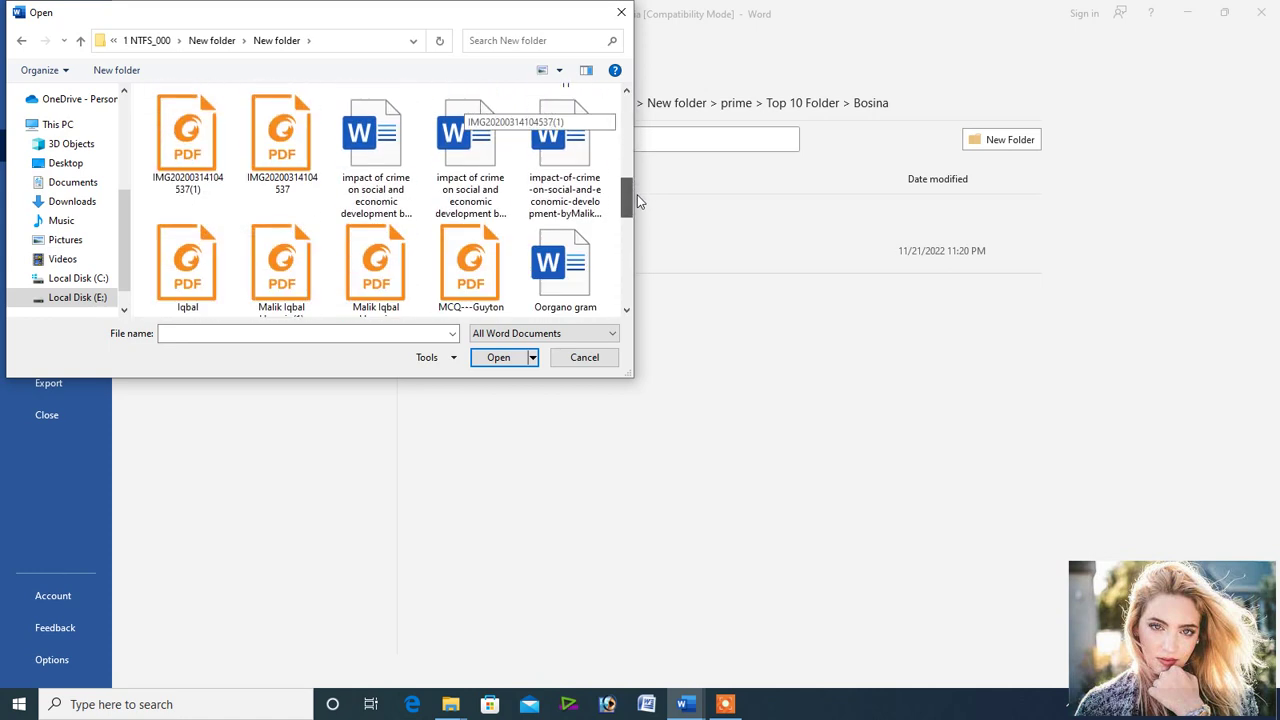
pyautogui.moveTo(640, 202)
pyautogui.mouseDown()
pyautogui.moveTo(640, 285)
pyautogui.moveTo(630, 92)
pyautogui.mouseUp()
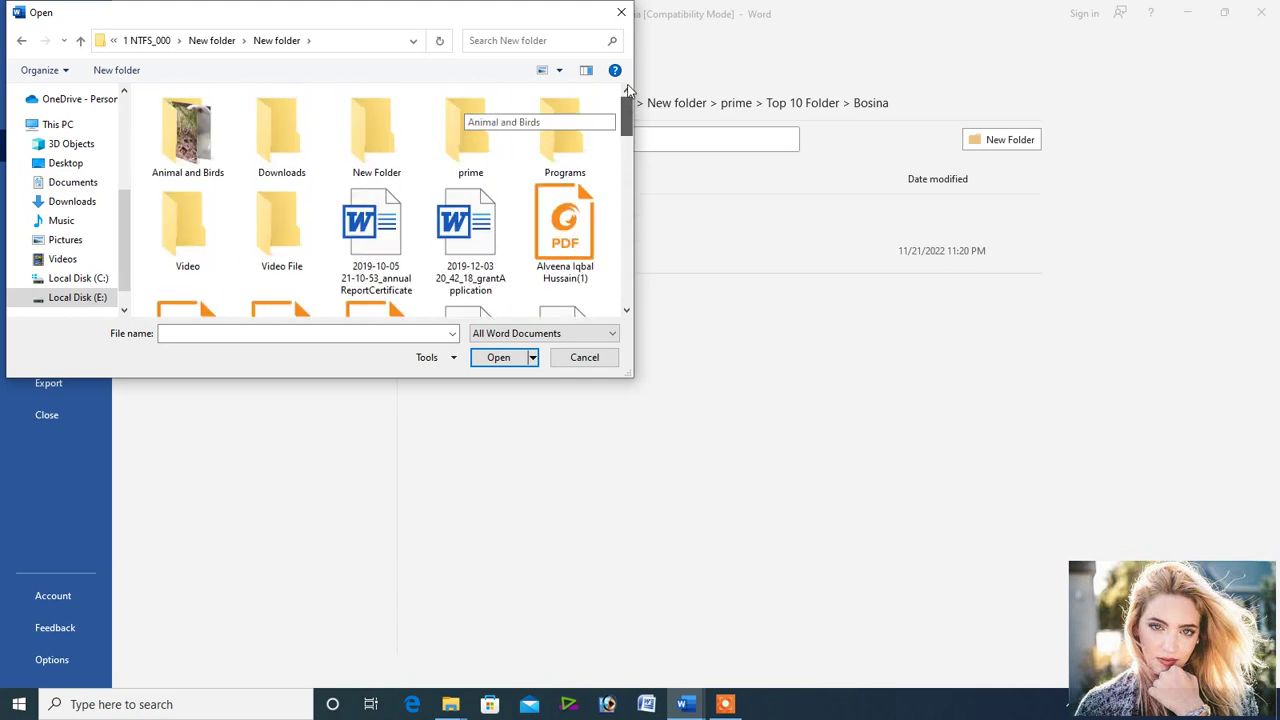
pyautogui.doubleClick(170, 148)
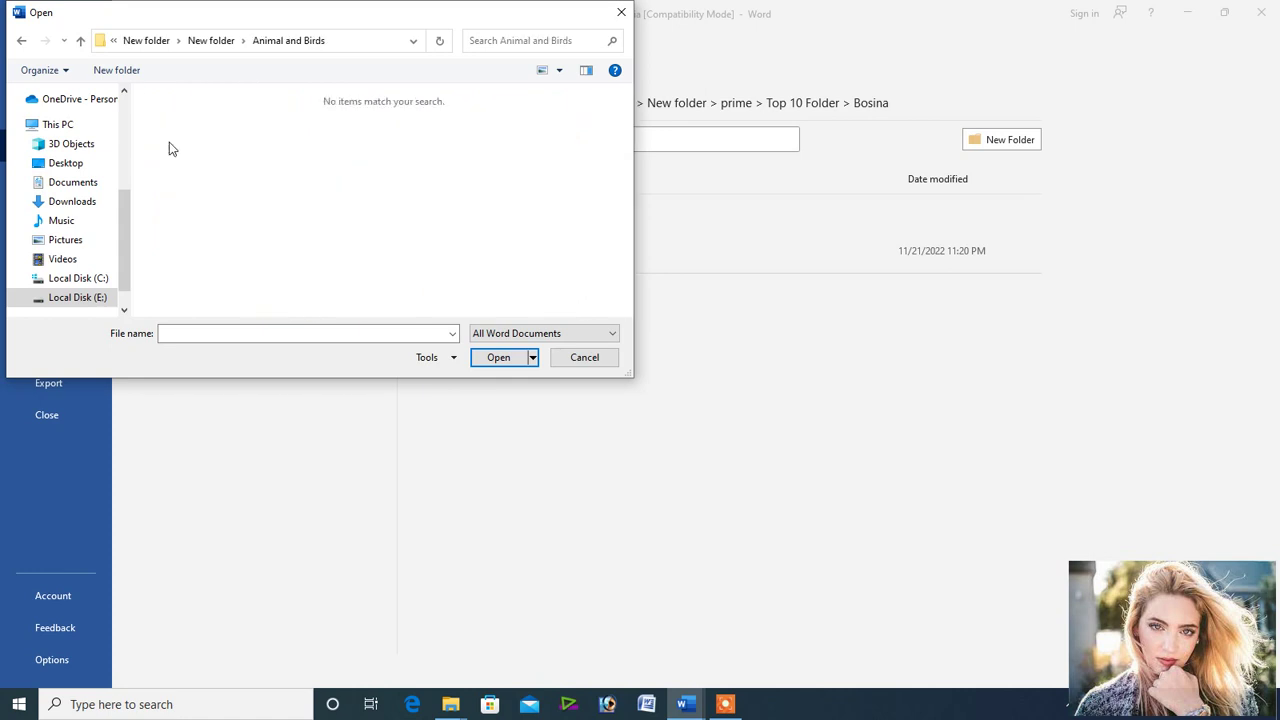
# Return to the Downloads folder via quick access and scroll its listing
pyautogui.click(127, 137)
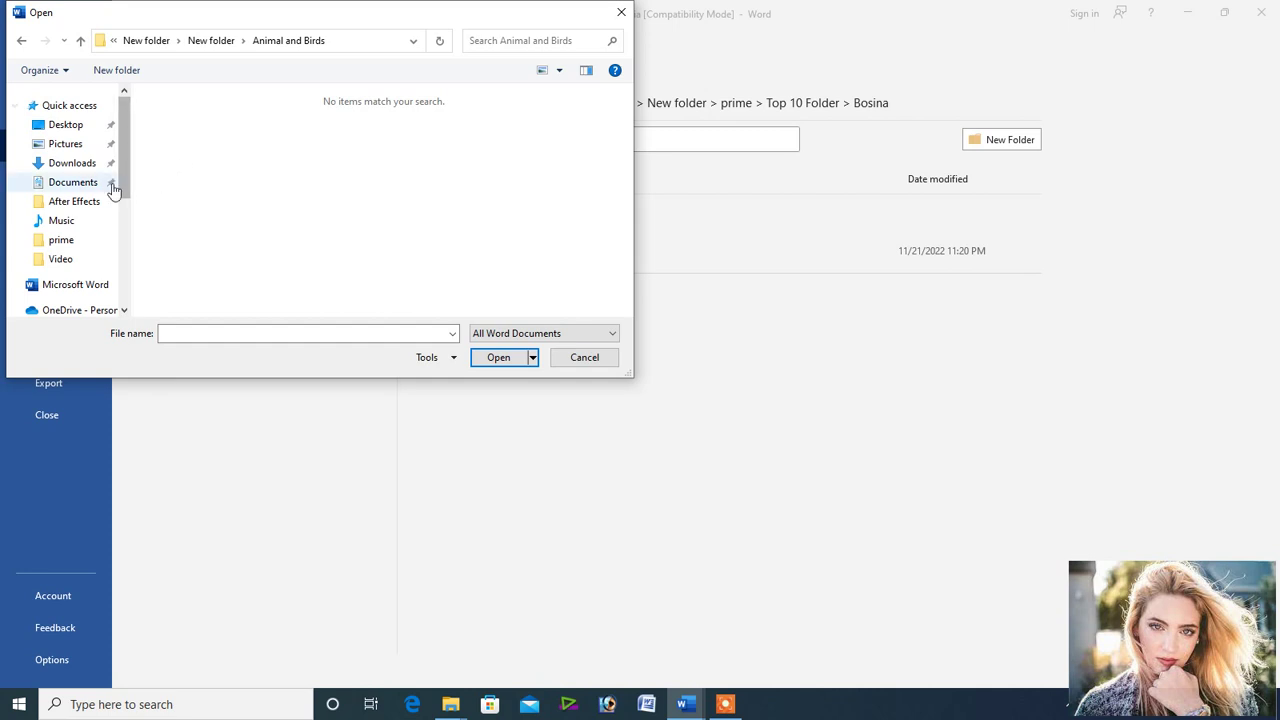
pyautogui.click(73, 167)
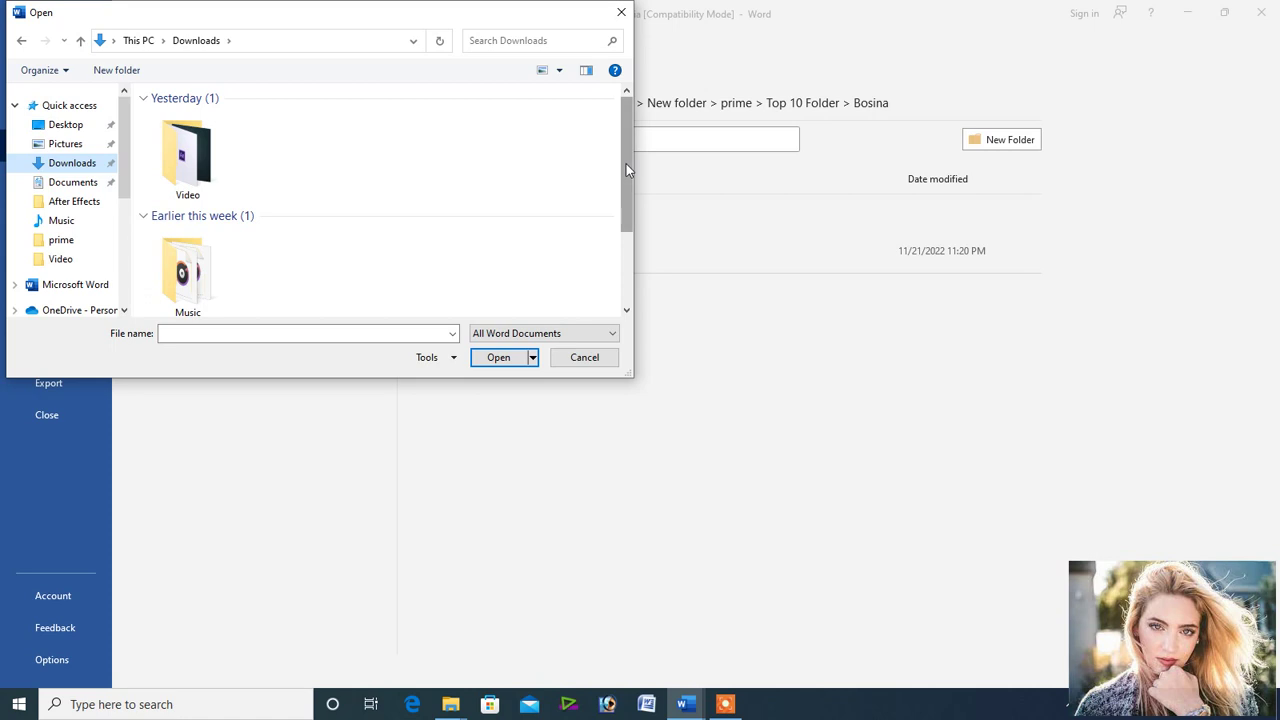
pyautogui.moveTo(626, 163); pyautogui.dragTo(637, 289)
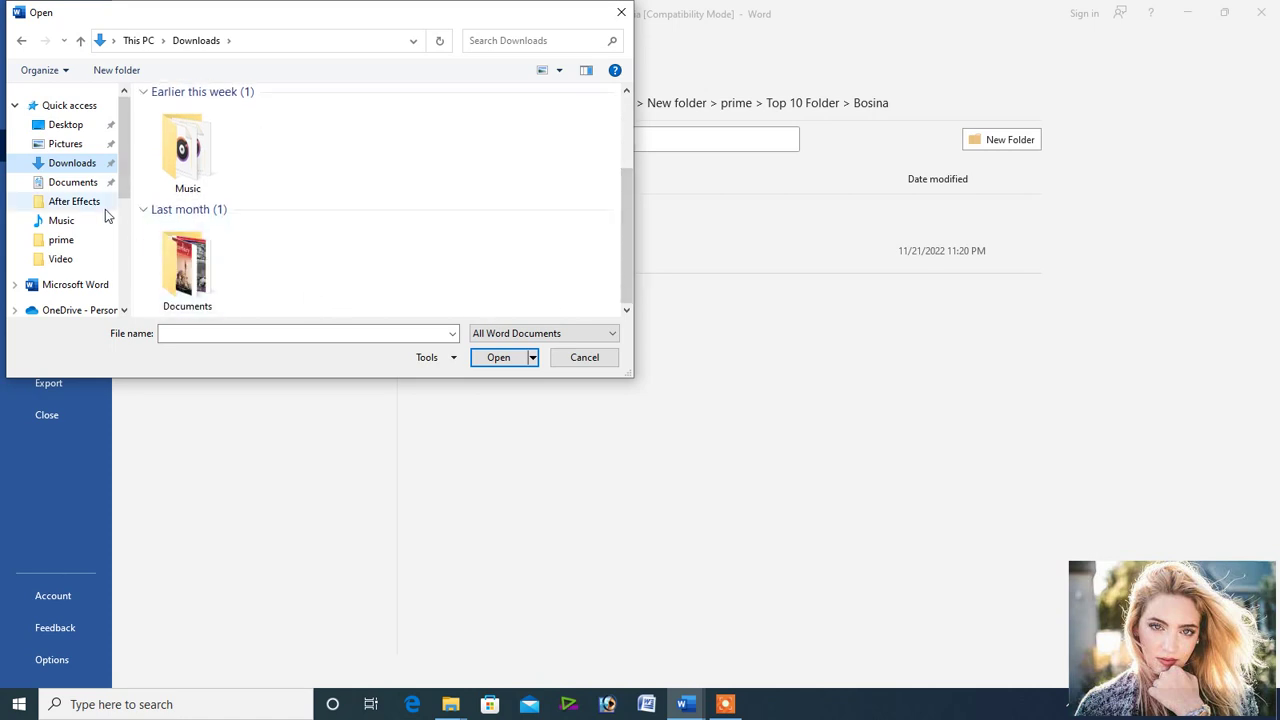
pyautogui.moveTo(122, 190); pyautogui.dragTo(125, 272)
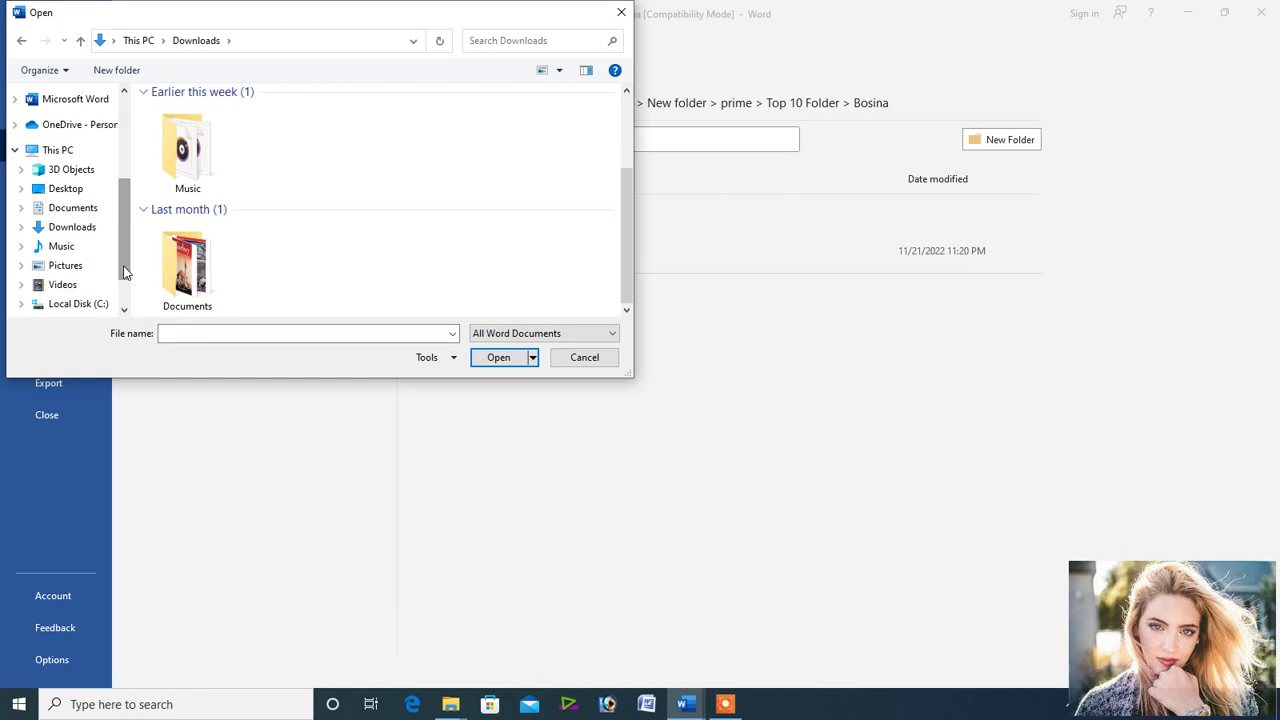
# View drive C, go back to Downloads, and check the file-type list, keeping All Word Documents
pyautogui.click(89, 308)
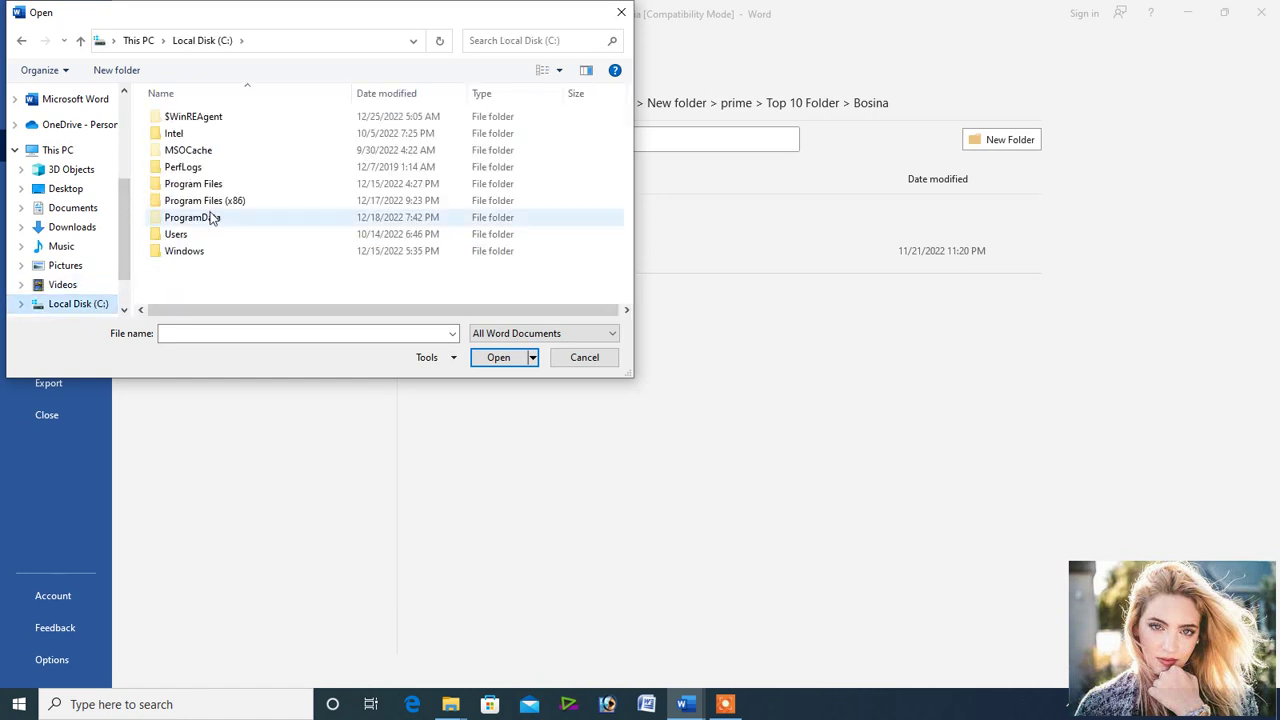
pyautogui.click(22, 42)
pyautogui.click(22, 42)
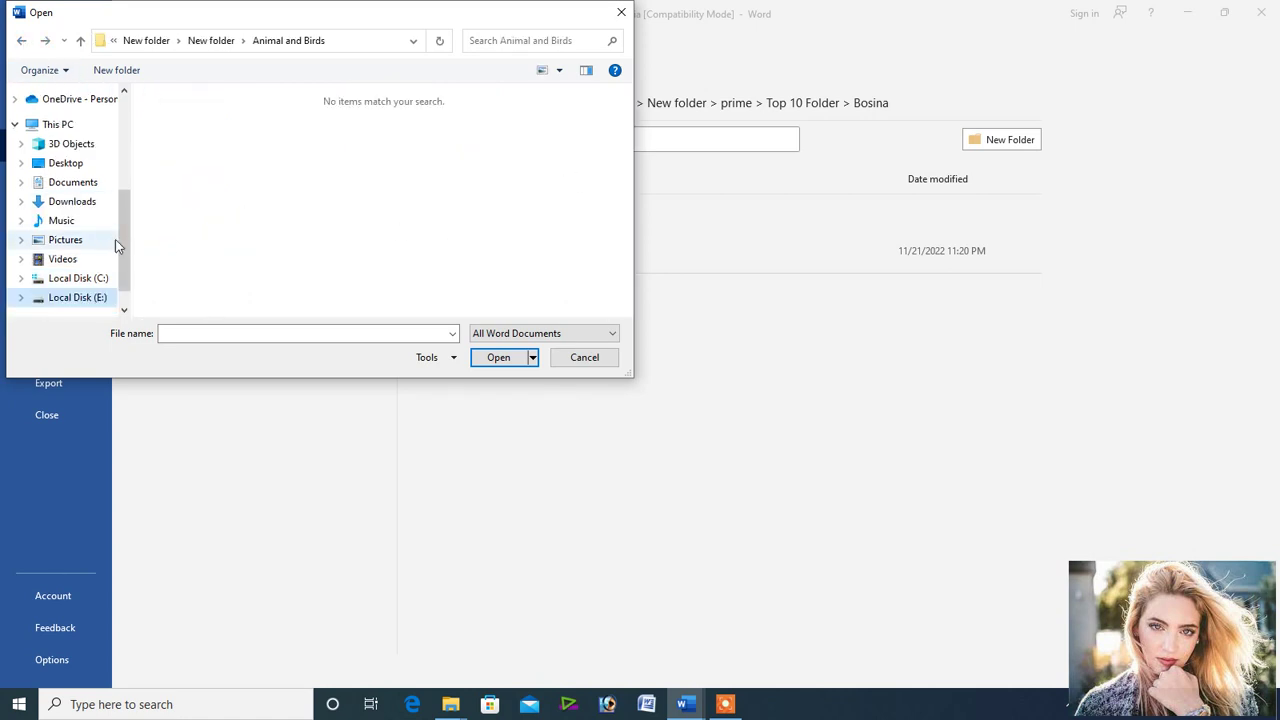
pyautogui.click(72, 204)
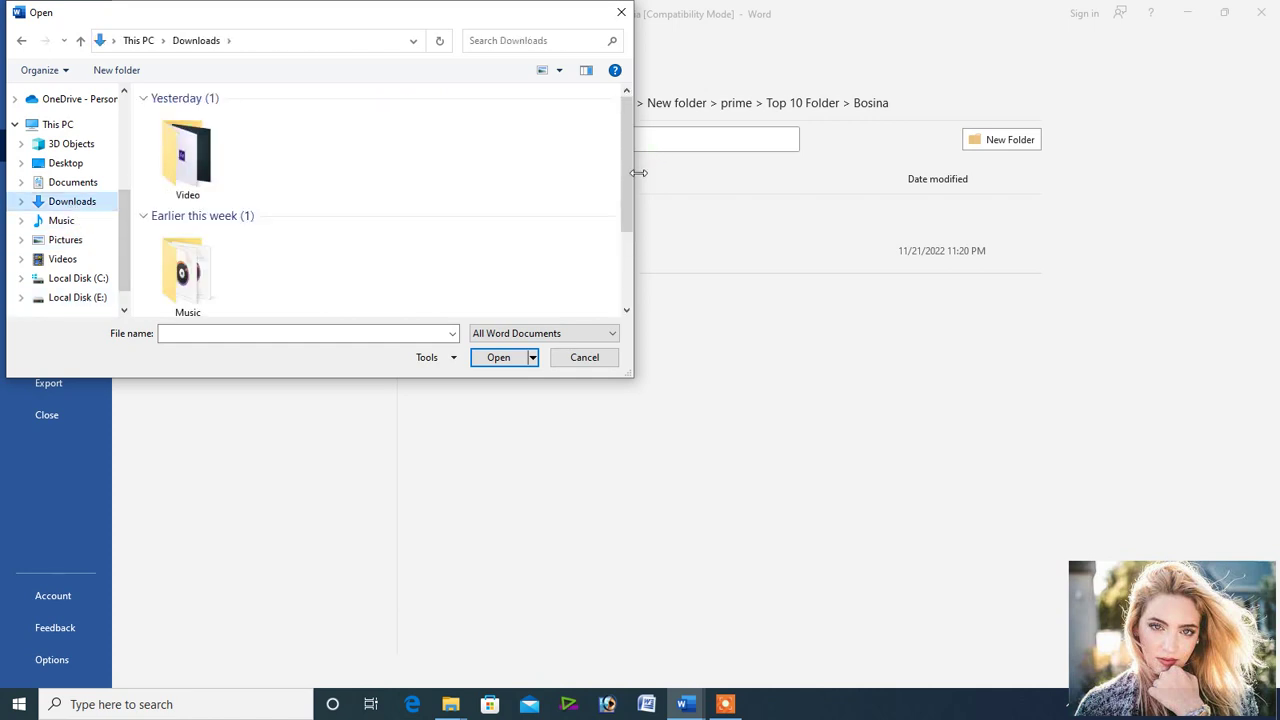
pyautogui.moveTo(629, 176); pyautogui.dragTo(642, 291)
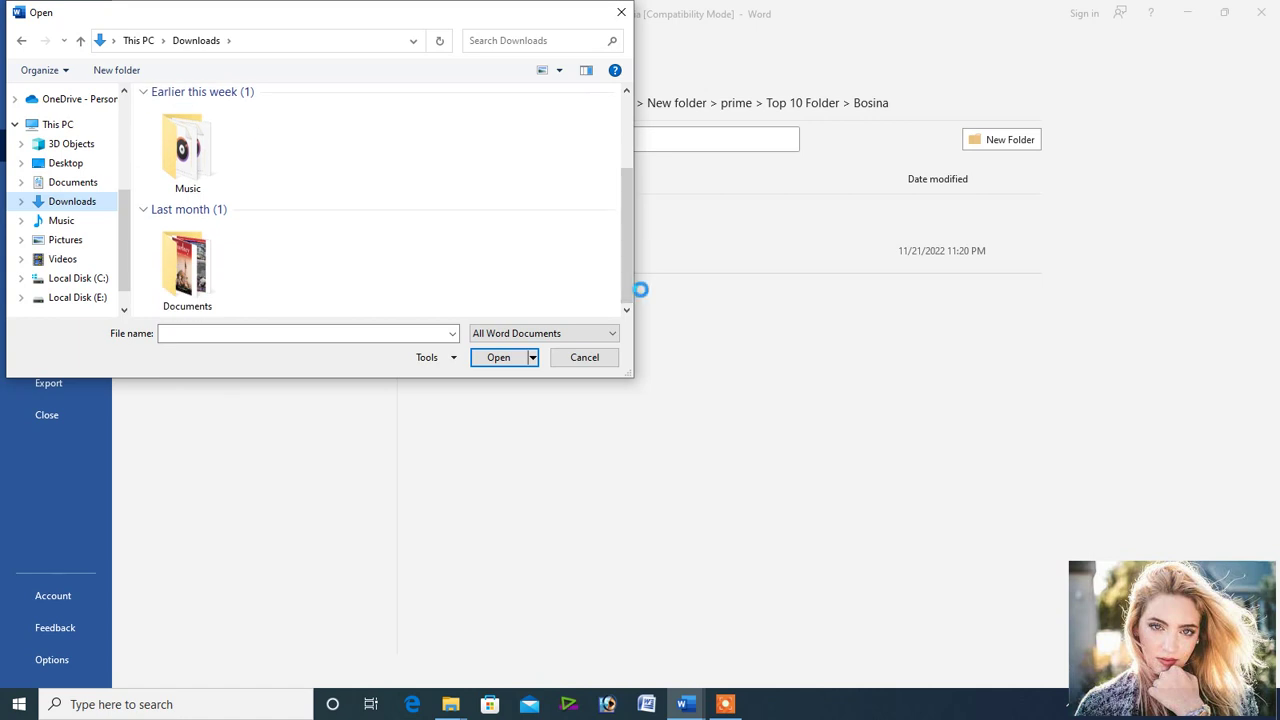
pyautogui.click(612, 336)
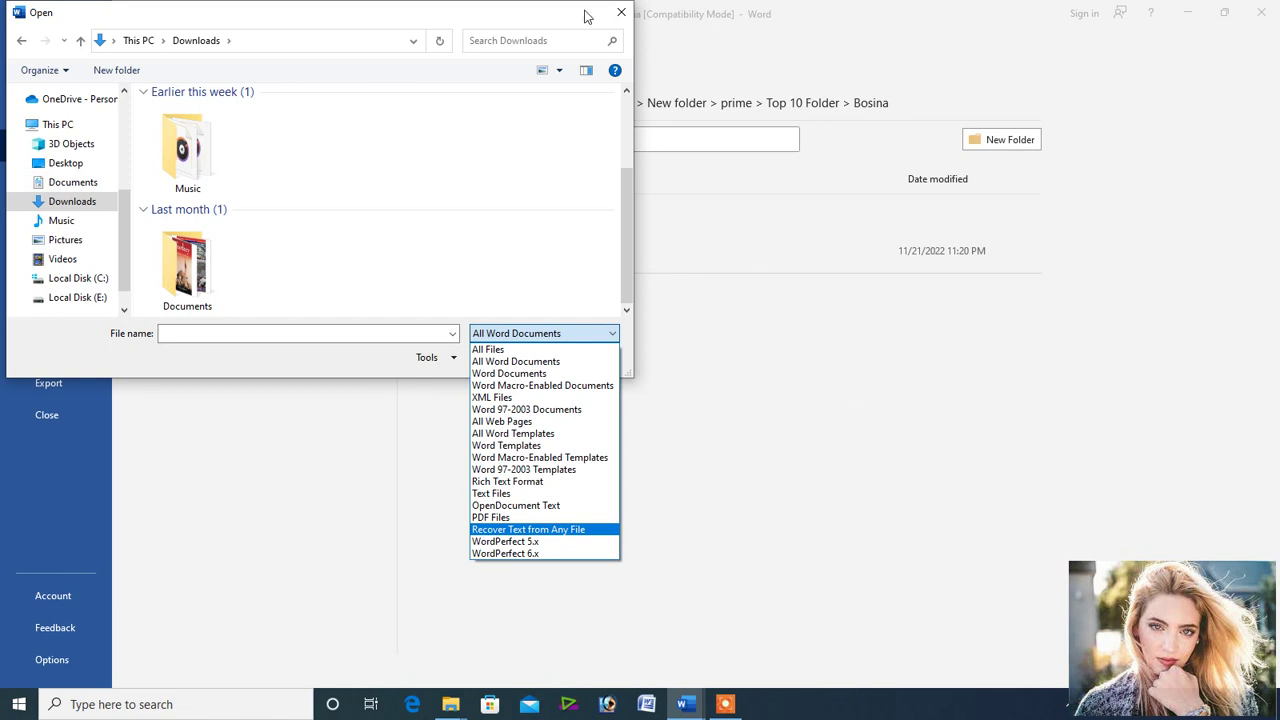
pyautogui.click(622, 14)
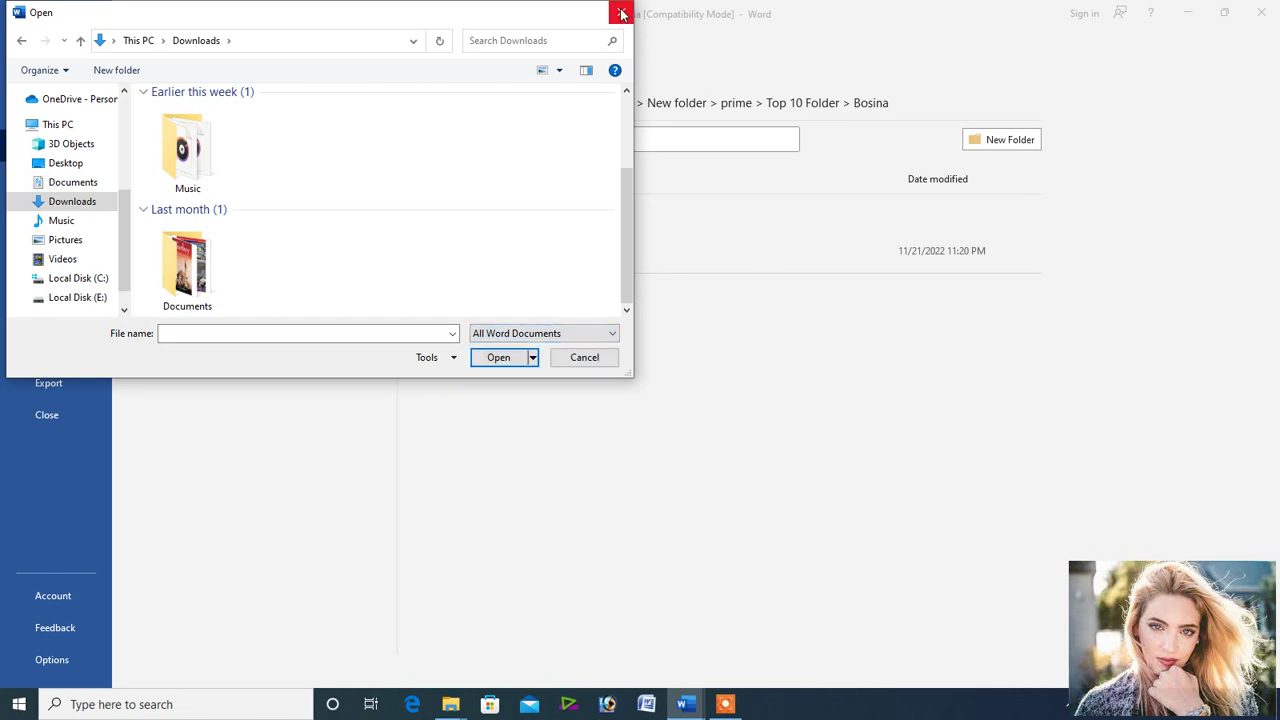
# Close the Open dialog, review the Add a Place storage services, and choose Browse
pyautogui.click(621, 13)
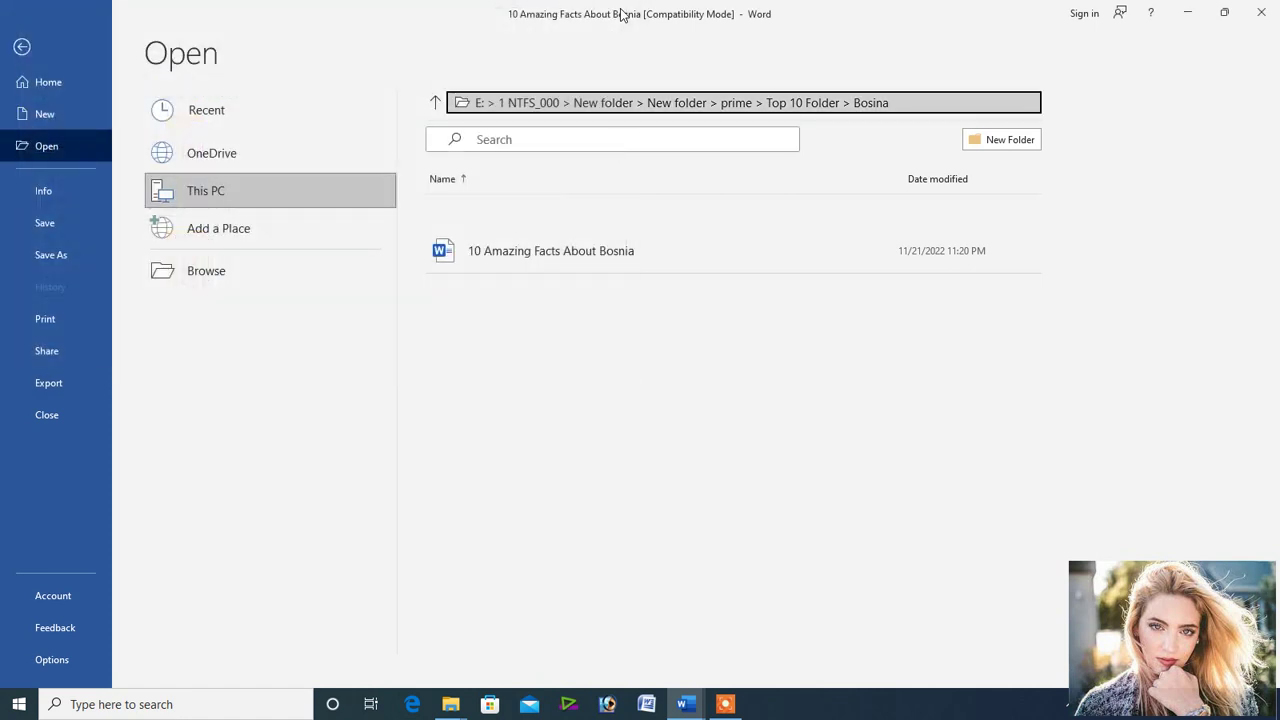
pyautogui.click(233, 244)
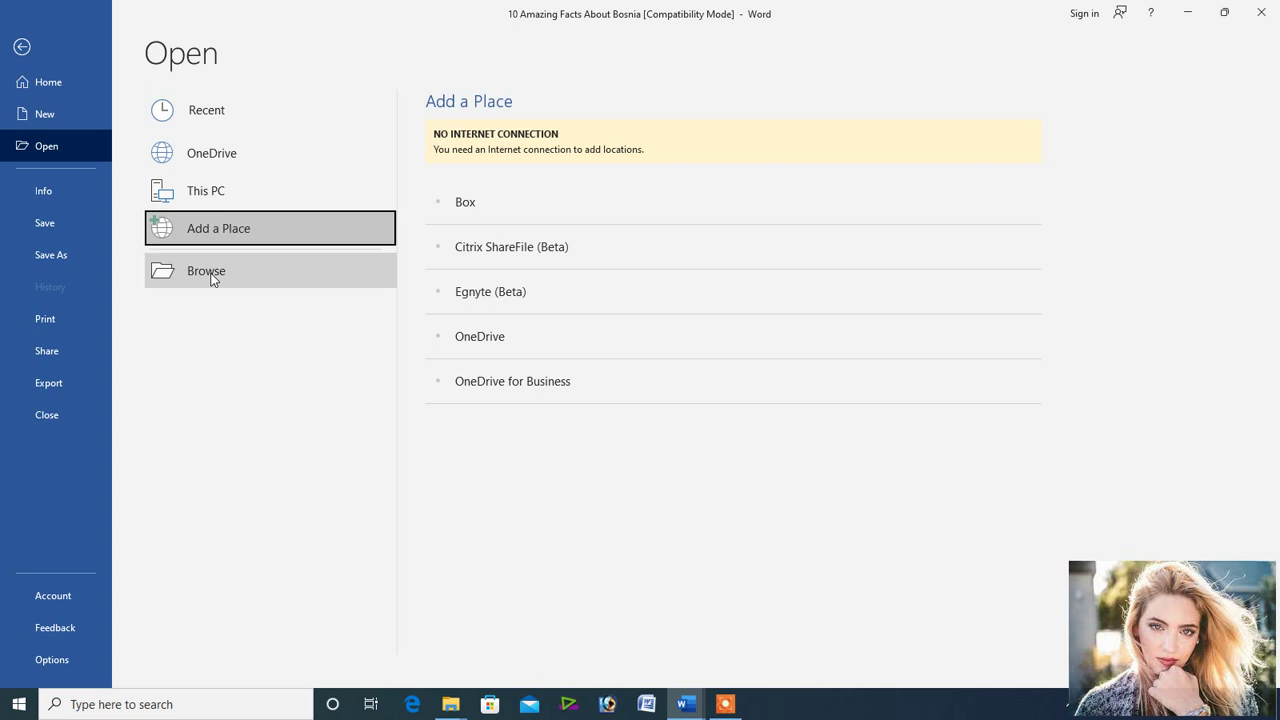
pyautogui.click(211, 277)
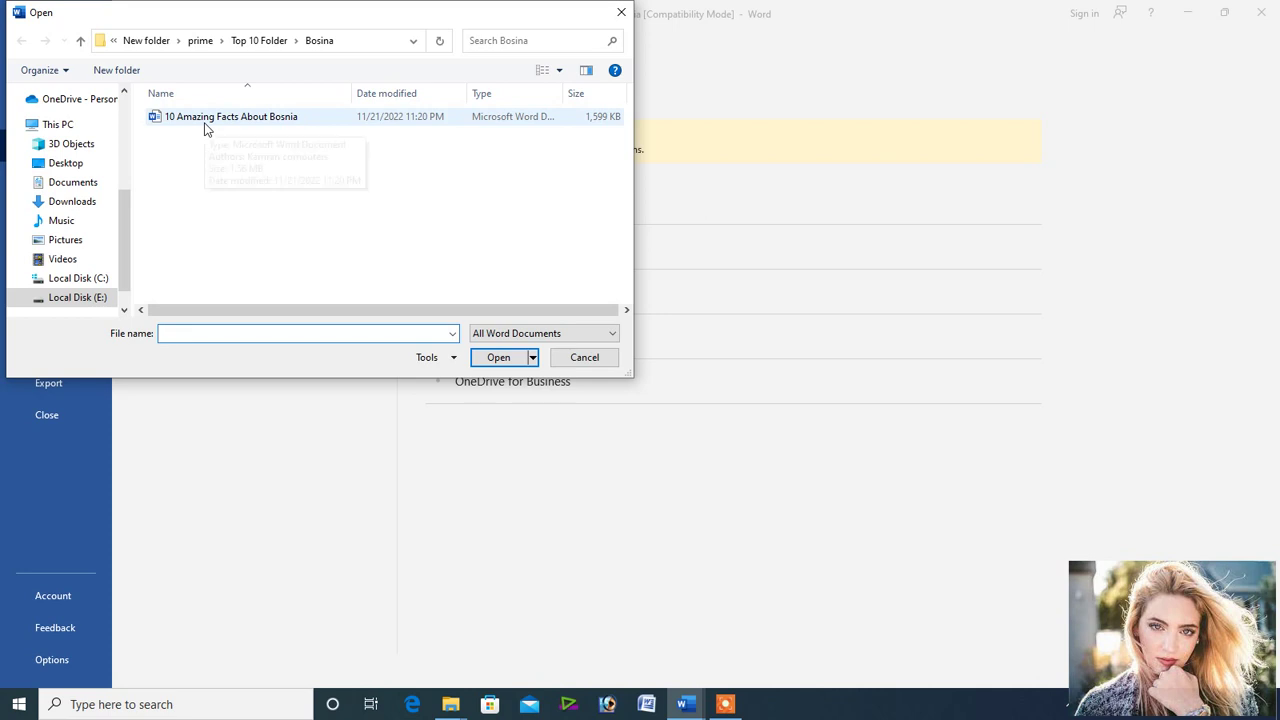
# Browse from This PC into Local Disk (E:) > 1 NTFS_000 > New folder > jpg
pyautogui.click(60, 125)
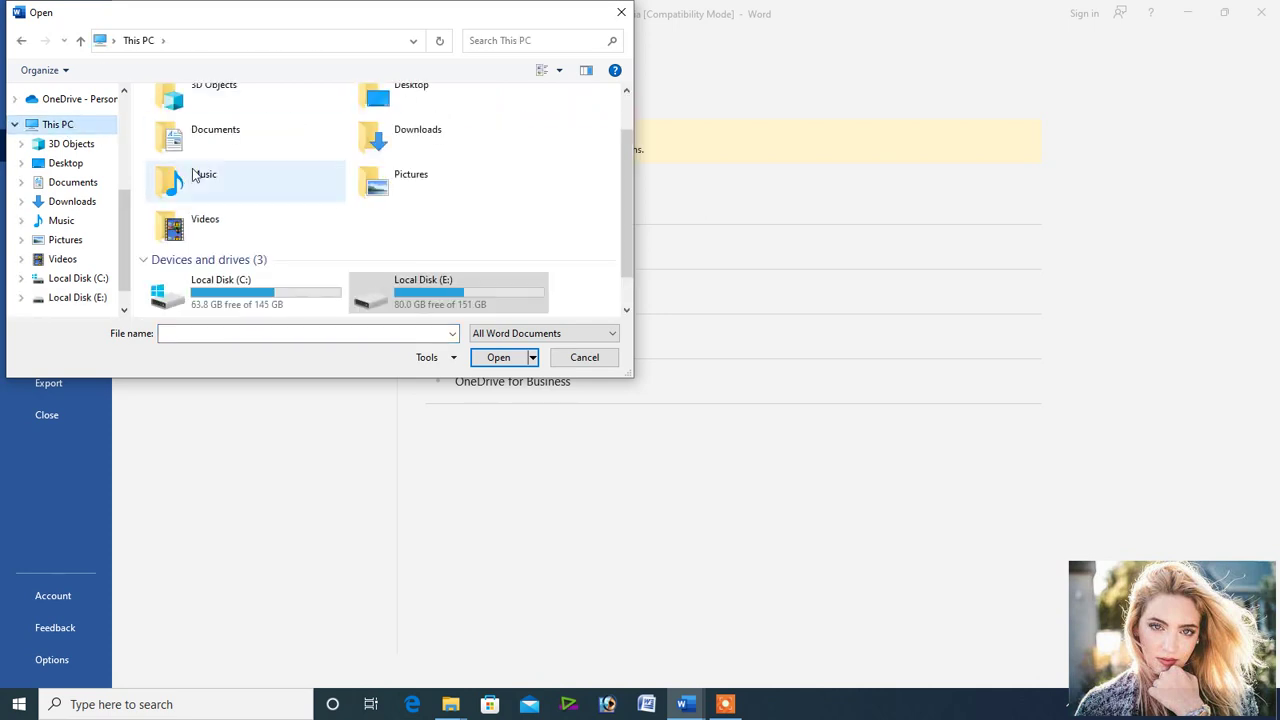
pyautogui.click(383, 310)
pyautogui.doubleClick(383, 310)
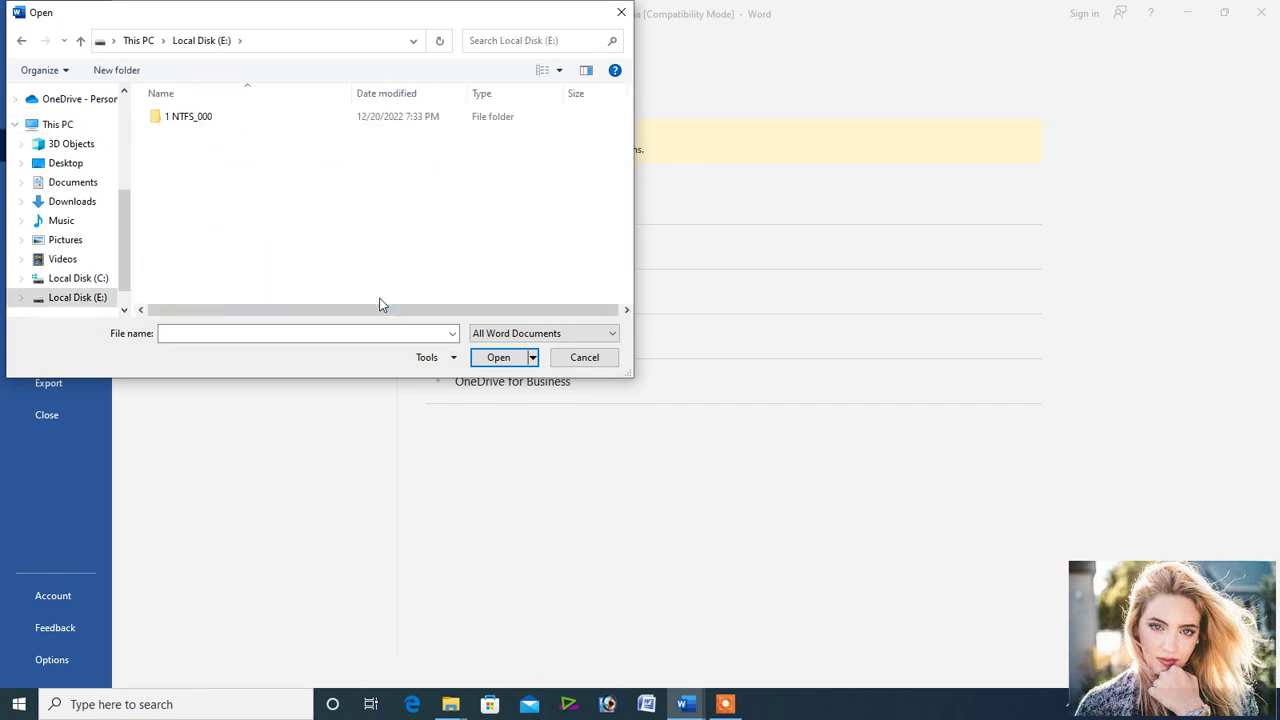
pyautogui.doubleClick(201, 124)
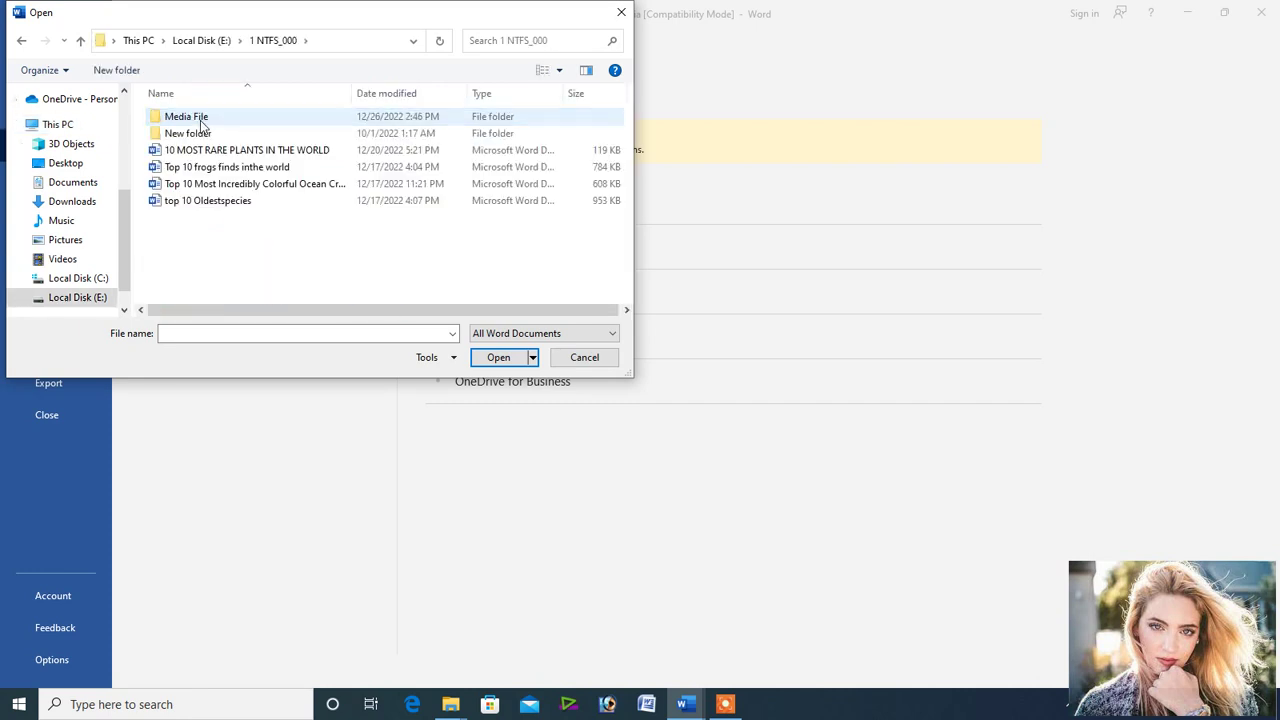
pyautogui.doubleClick(200, 138)
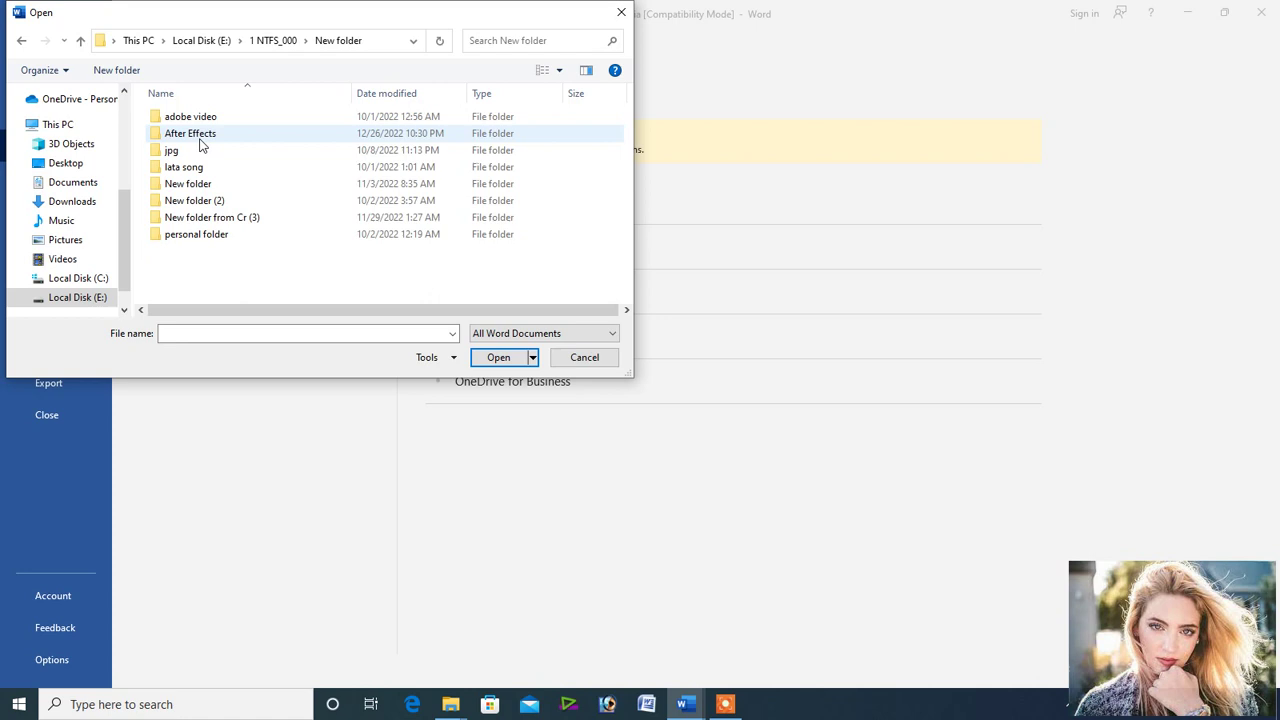
pyautogui.doubleClick(178, 152)
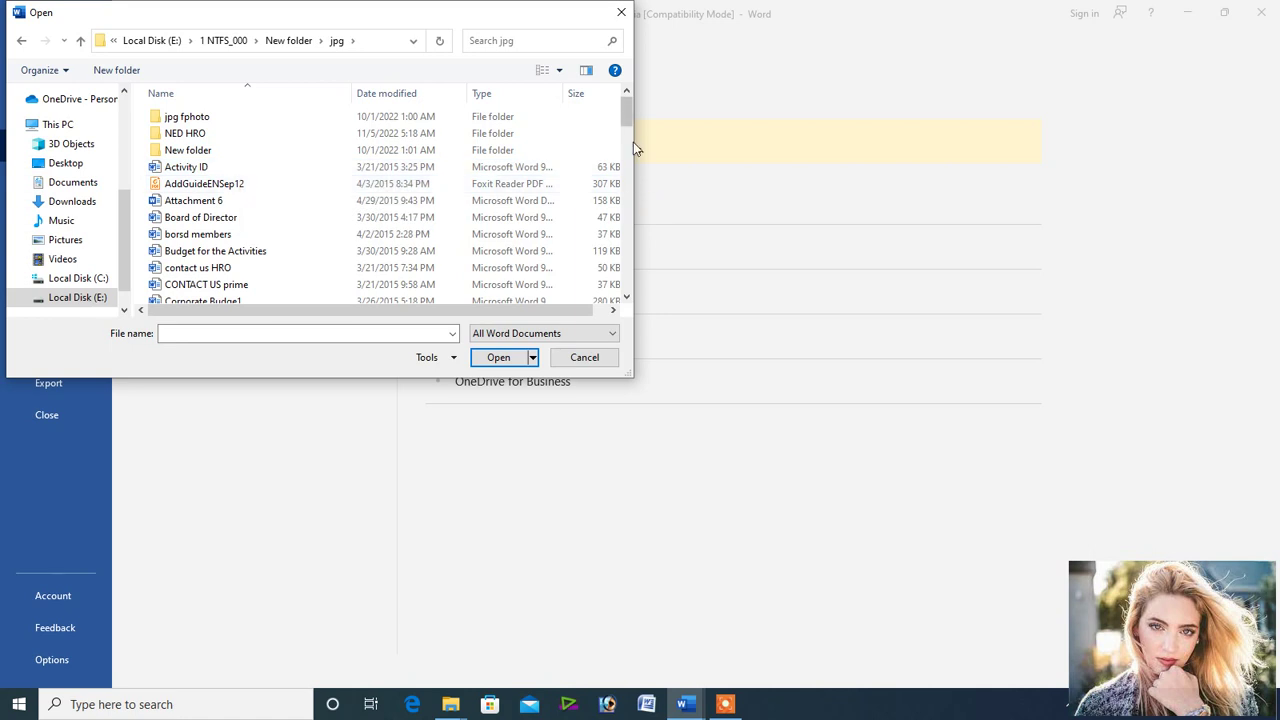
# Go on through jpg fphoto, Raw Files, JPEG Graphics file and 301-600 into empty 1-300, then close
pyautogui.moveTo(628, 125); pyautogui.dragTo(628, 120)
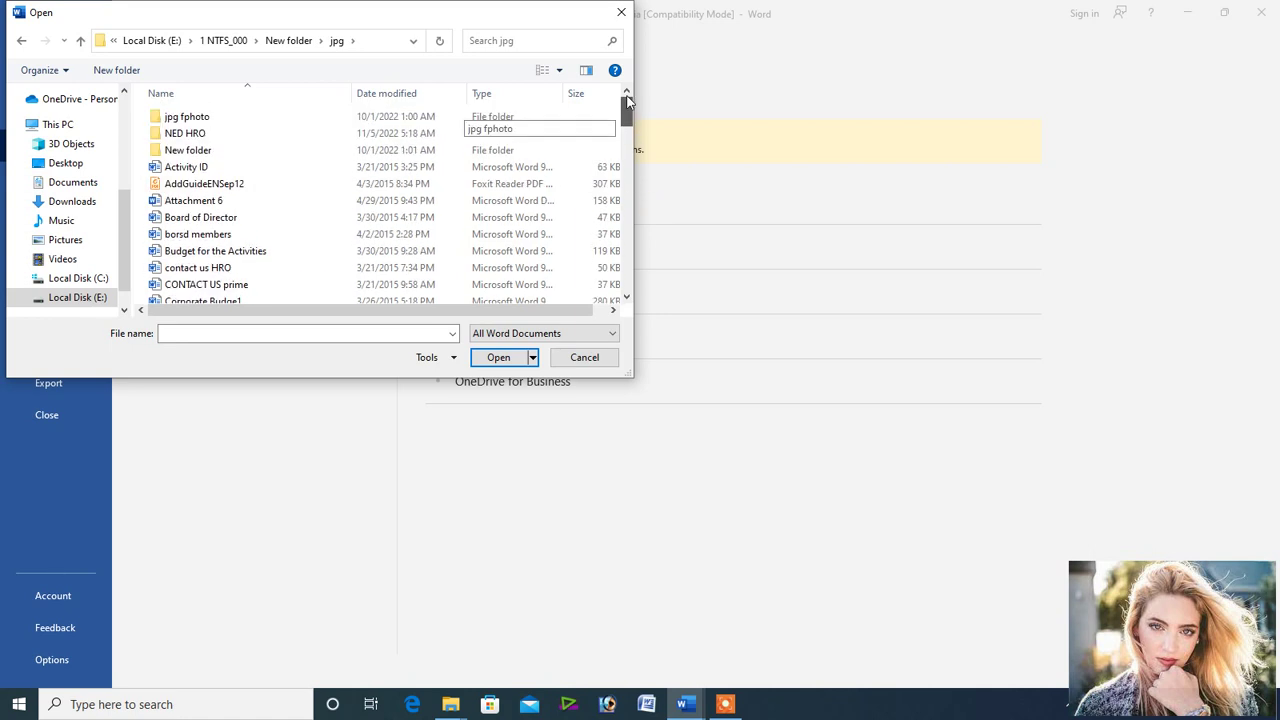
pyautogui.doubleClick(234, 124)
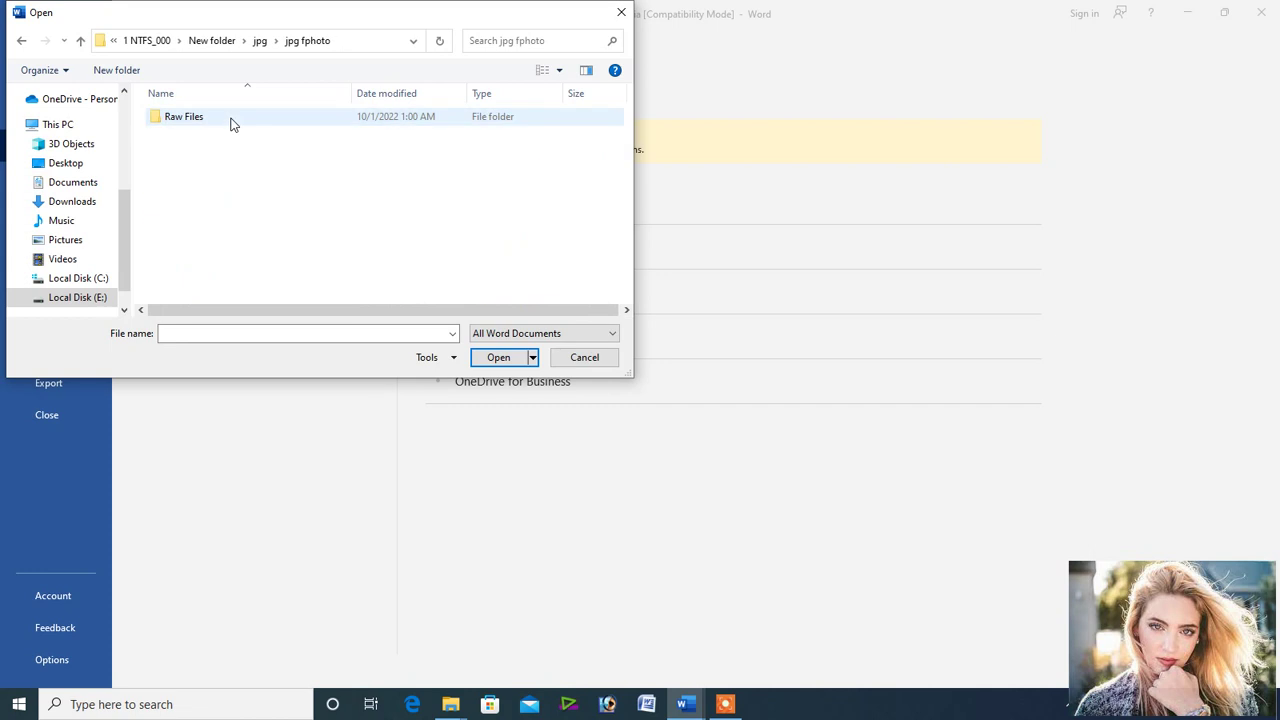
pyautogui.doubleClick(195, 124)
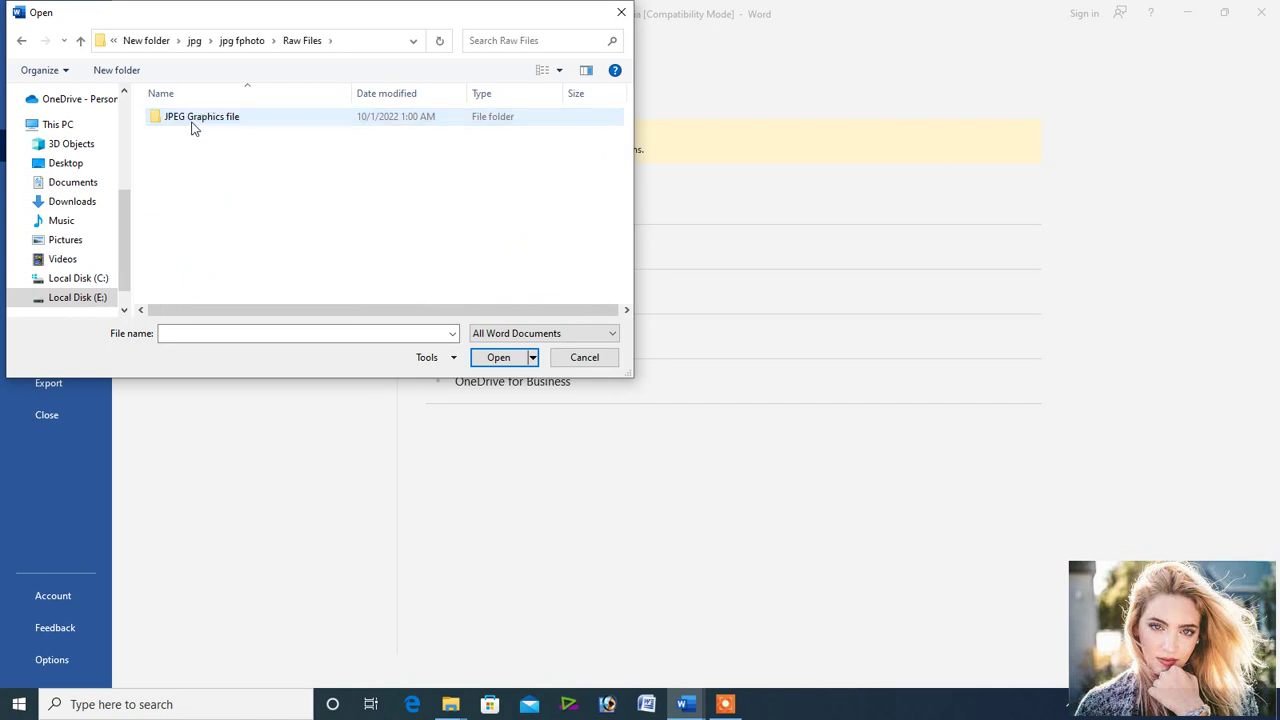
pyautogui.doubleClick(192, 124)
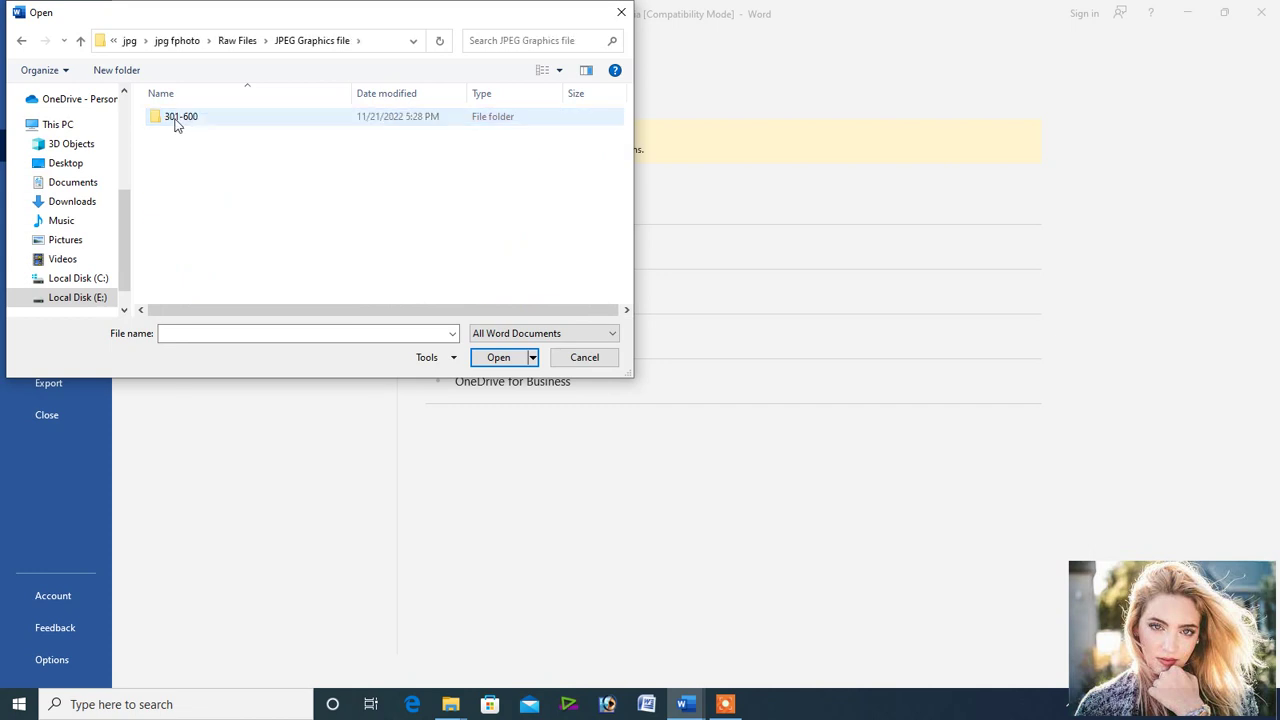
pyautogui.doubleClick(175, 120)
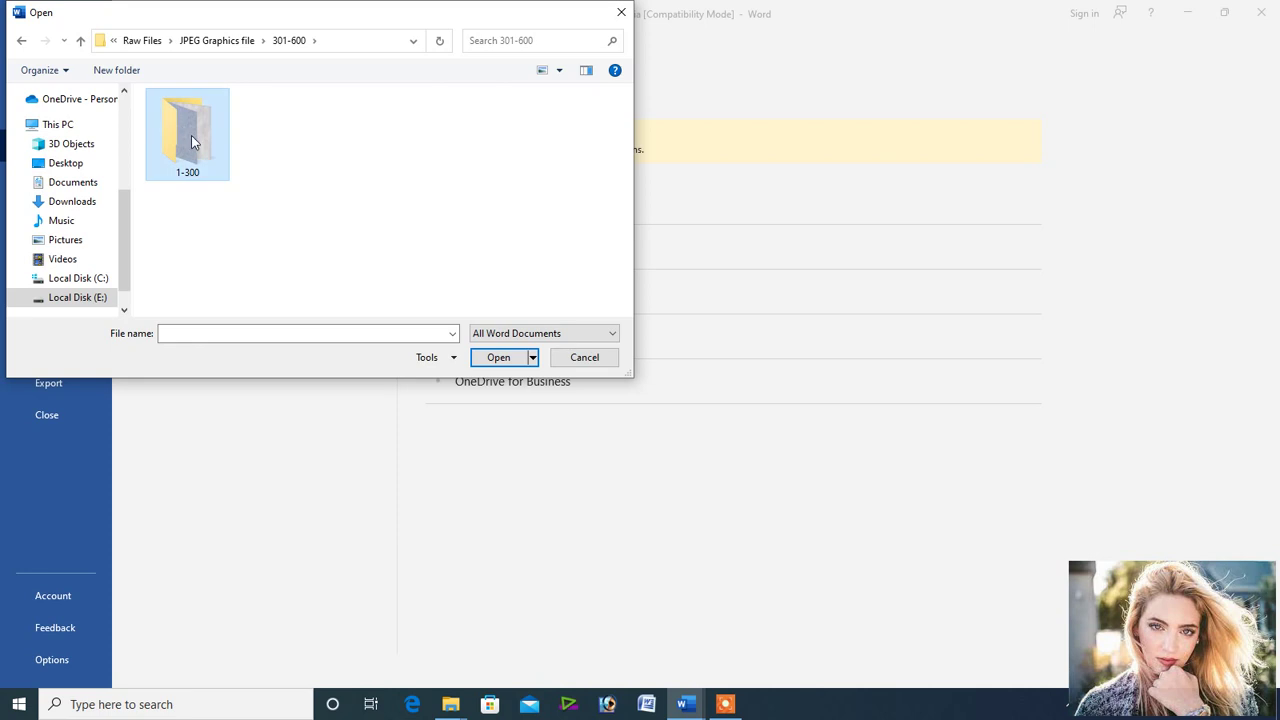
pyautogui.doubleClick(193, 142)
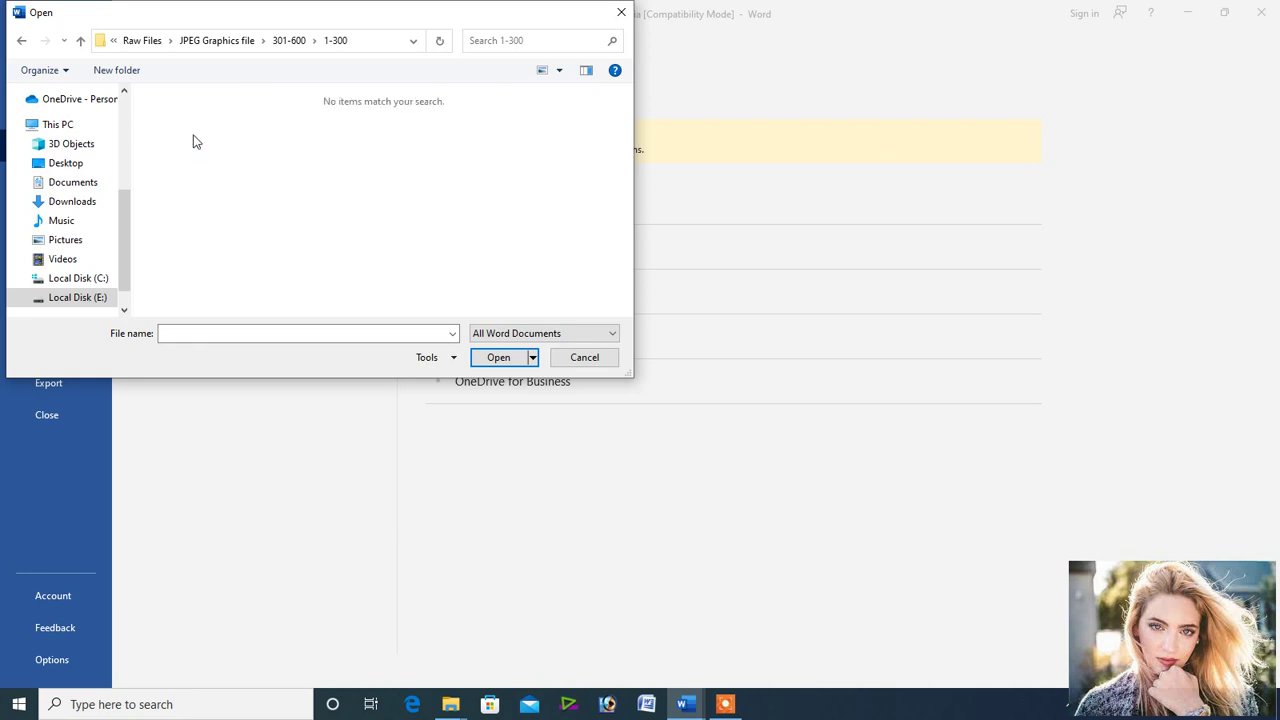
pyautogui.click(621, 14)
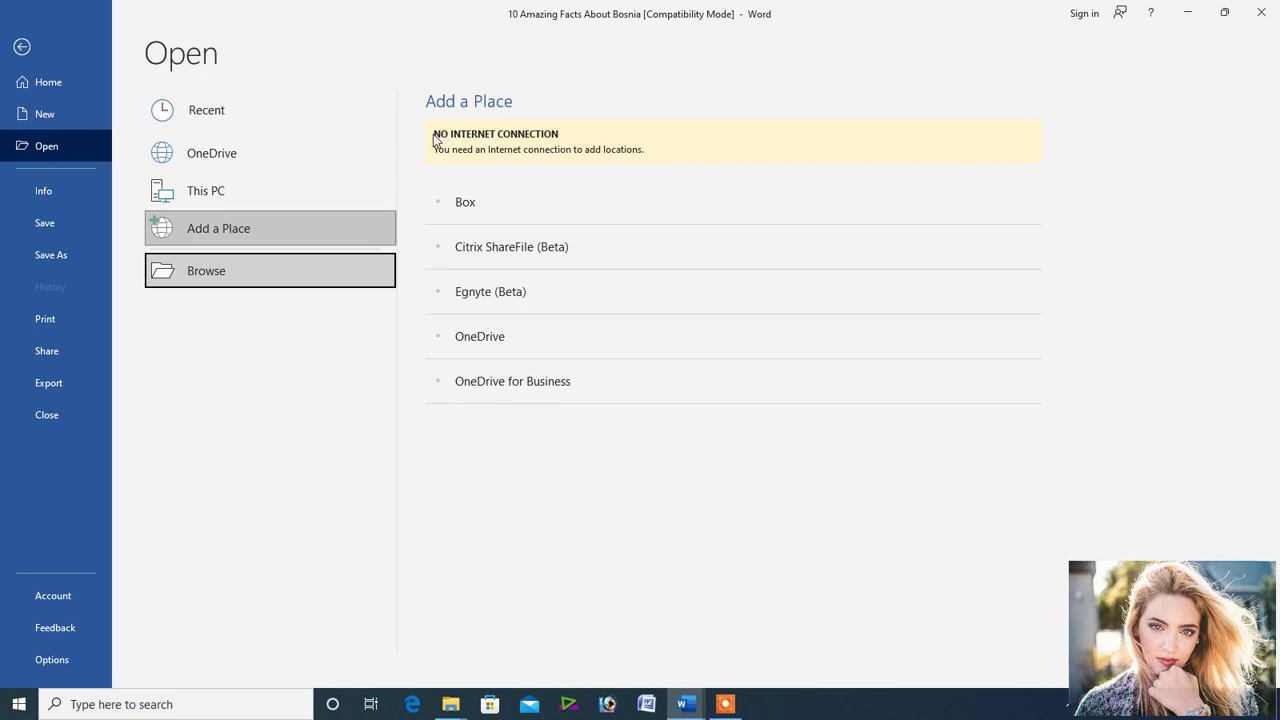
# Check the file's Info page, return to the document, and scroll down to the Brcko river photo
pyautogui.click(53, 190)
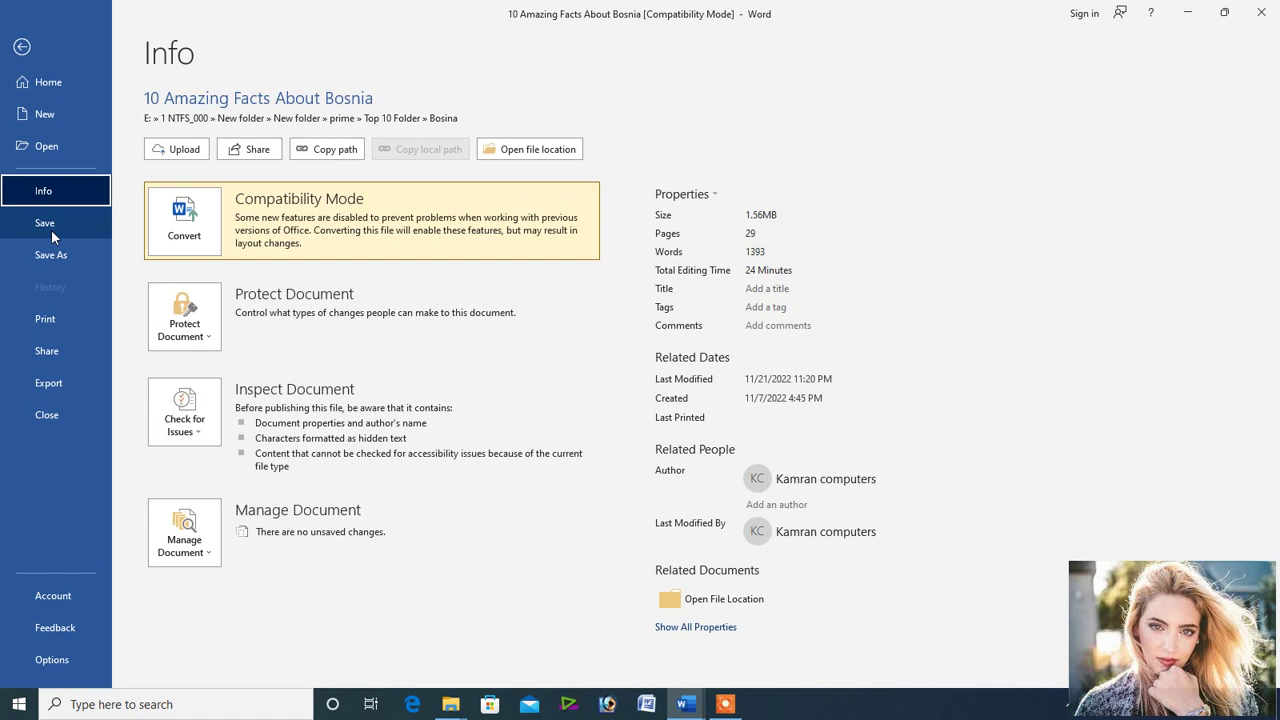
pyautogui.click(52, 232)
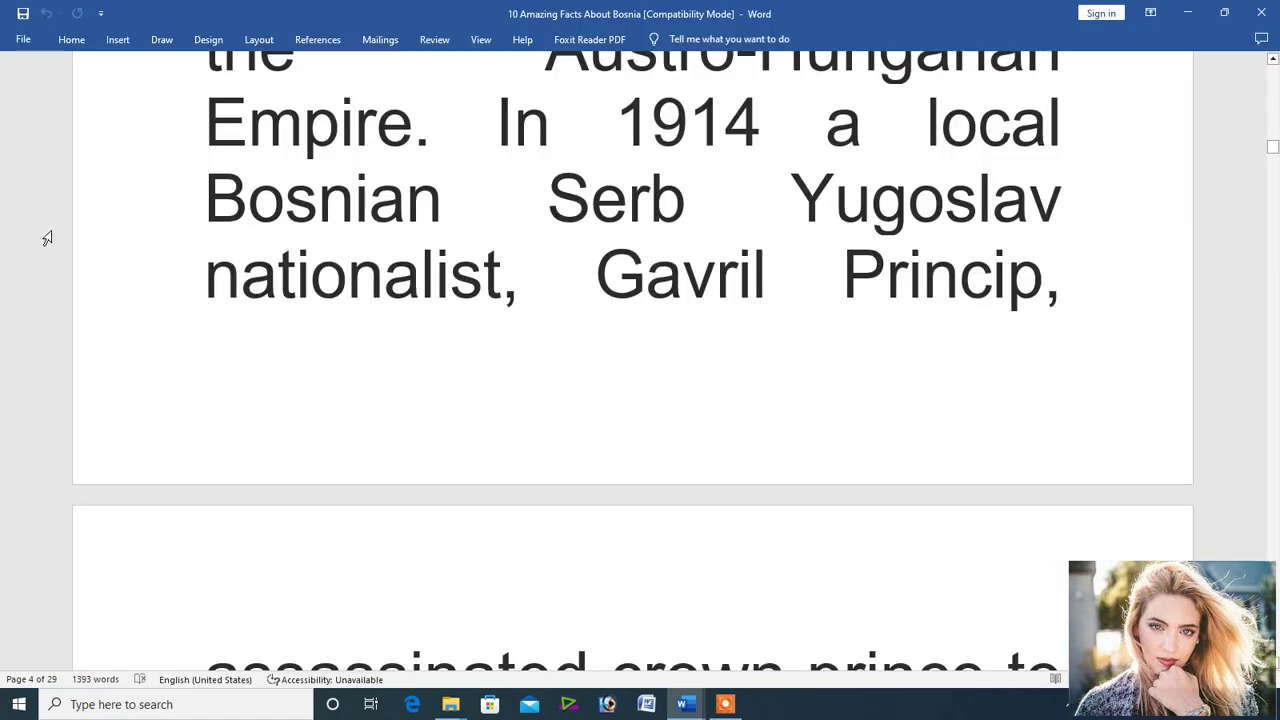
pyautogui.moveTo(1273, 147); pyautogui.dragTo(1274, 383)
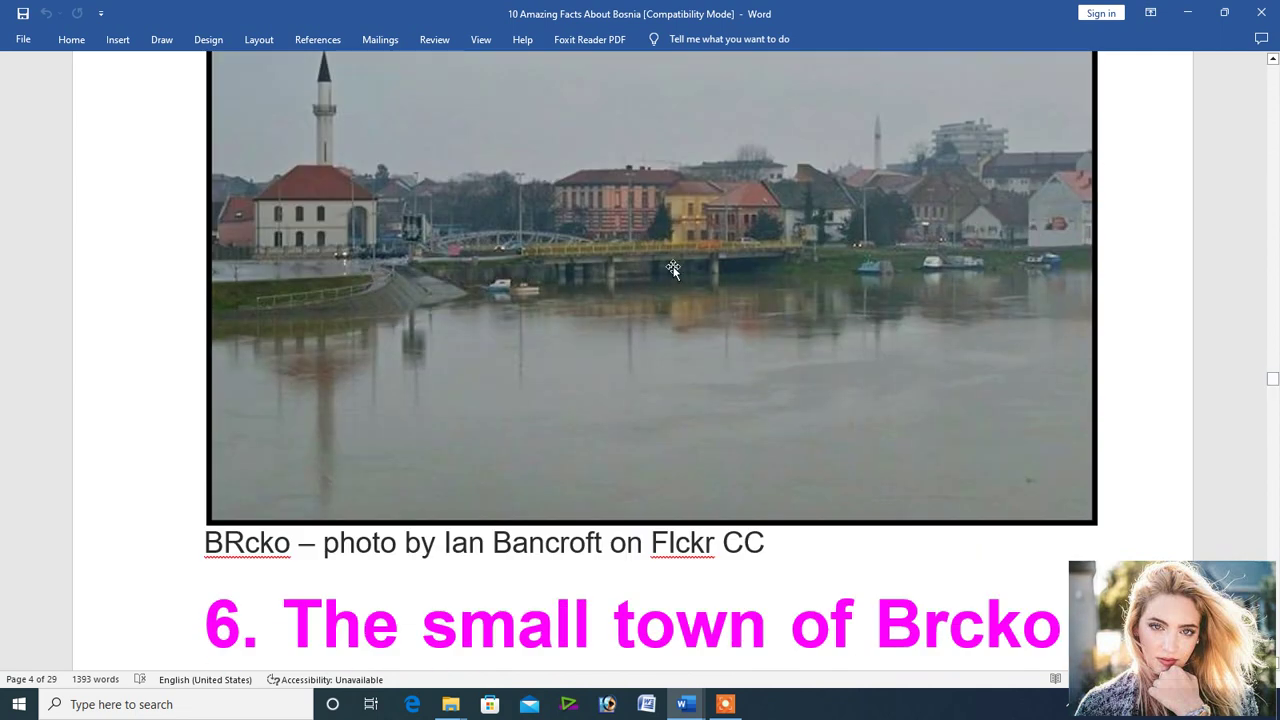
# Select the Brcko river photo and launch Remove Background from the Picture Format tools
pyautogui.click(614, 166)
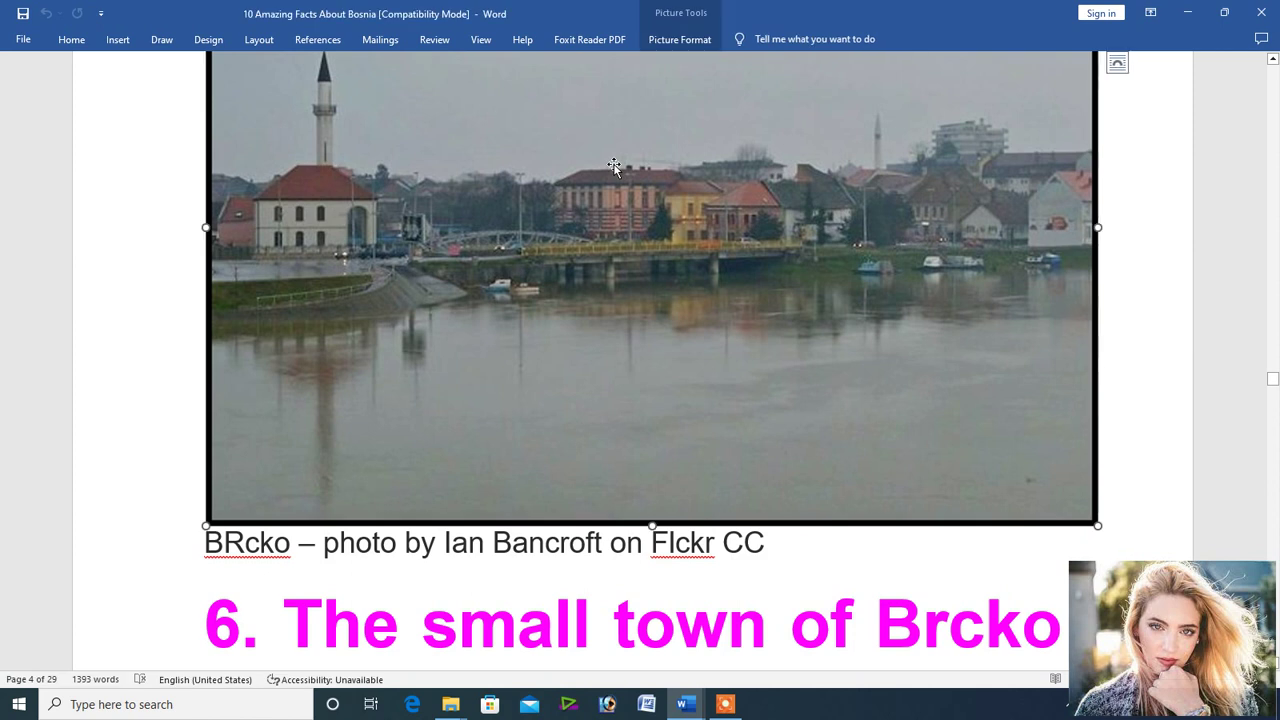
pyautogui.click(665, 40)
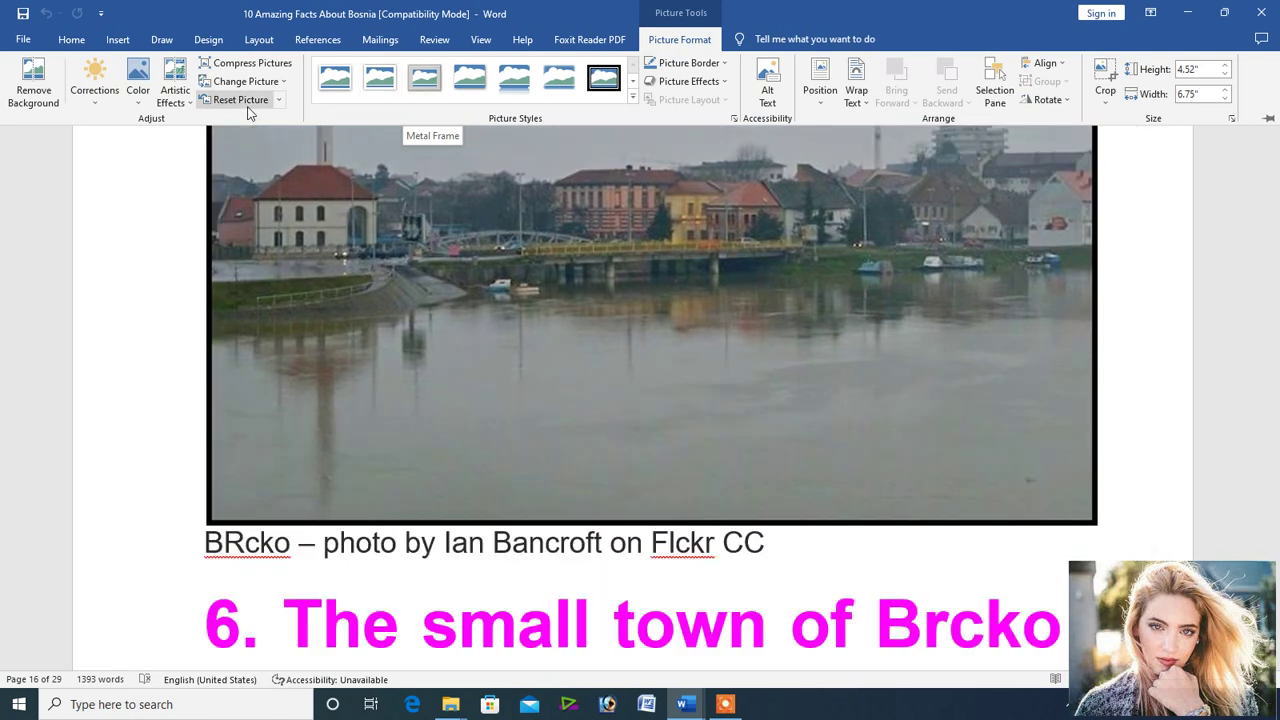
pyautogui.click(33, 82)
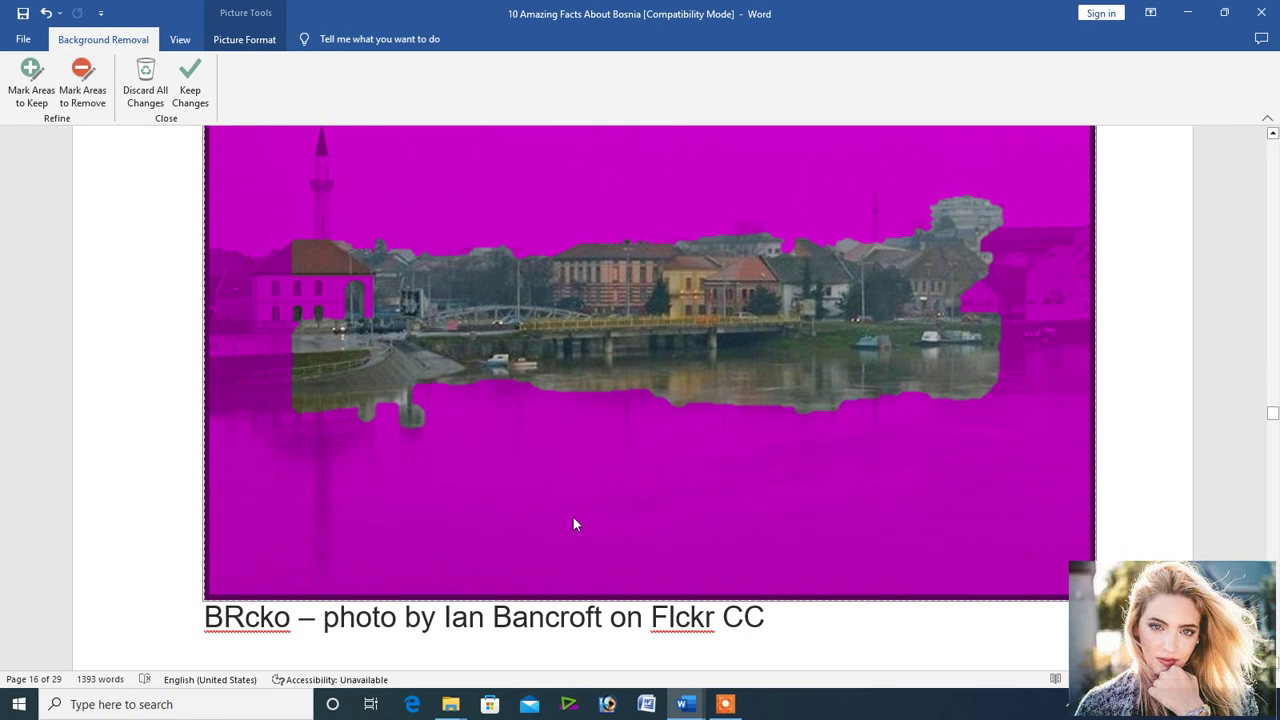
# Discard the first attempt, redo Remove Background on the Brcko photo using Mark Areas to Keep, and keep changes
pyautogui.click(158, 93)
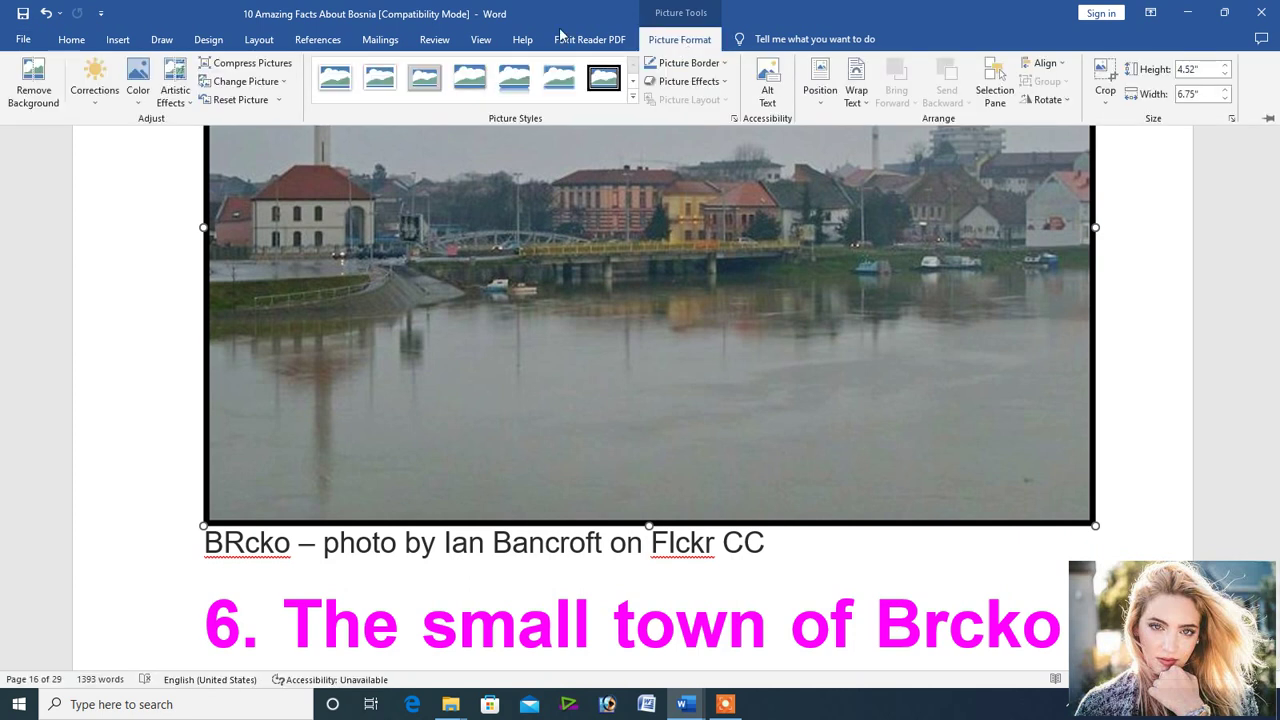
pyautogui.click(33, 77)
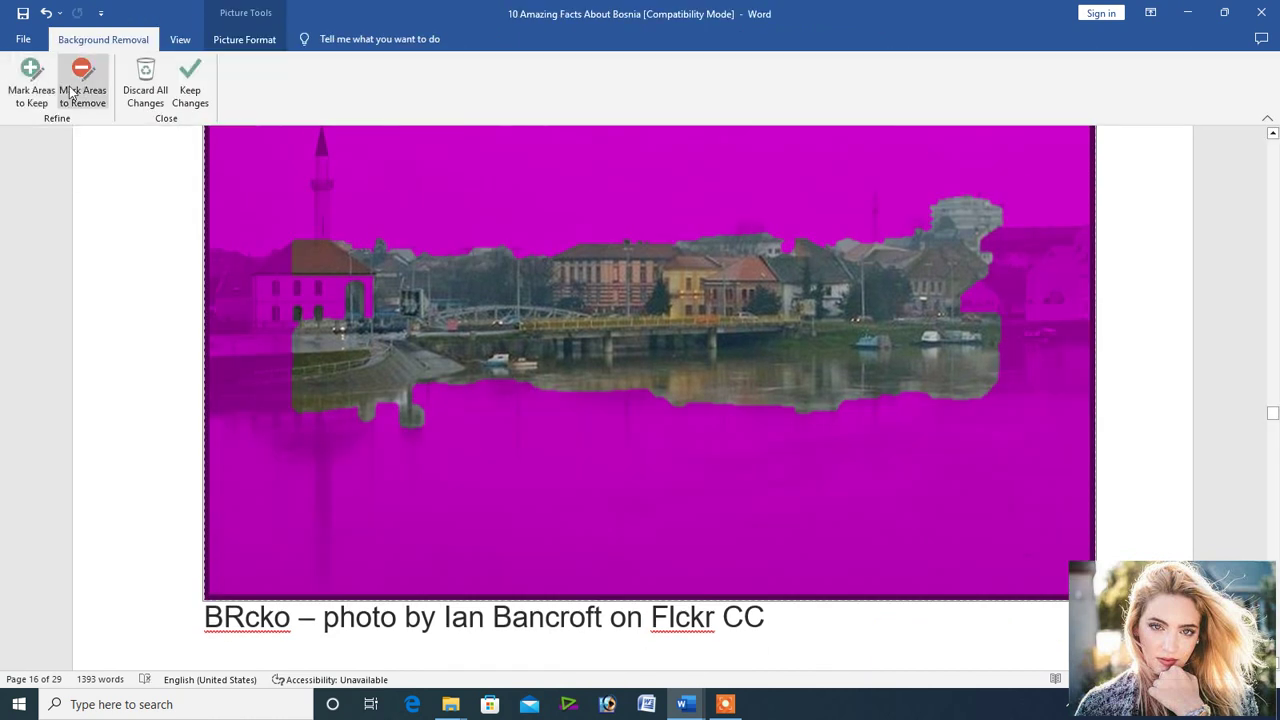
pyautogui.click(42, 95)
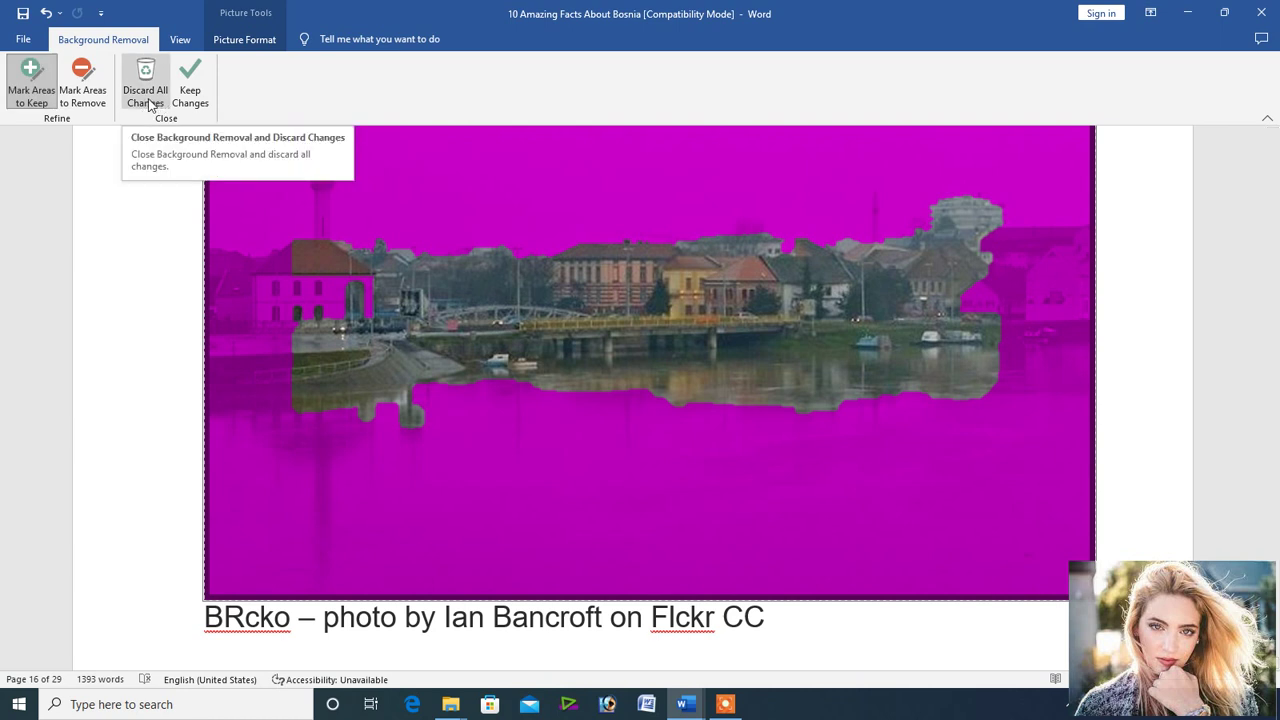
pyautogui.click(189, 80)
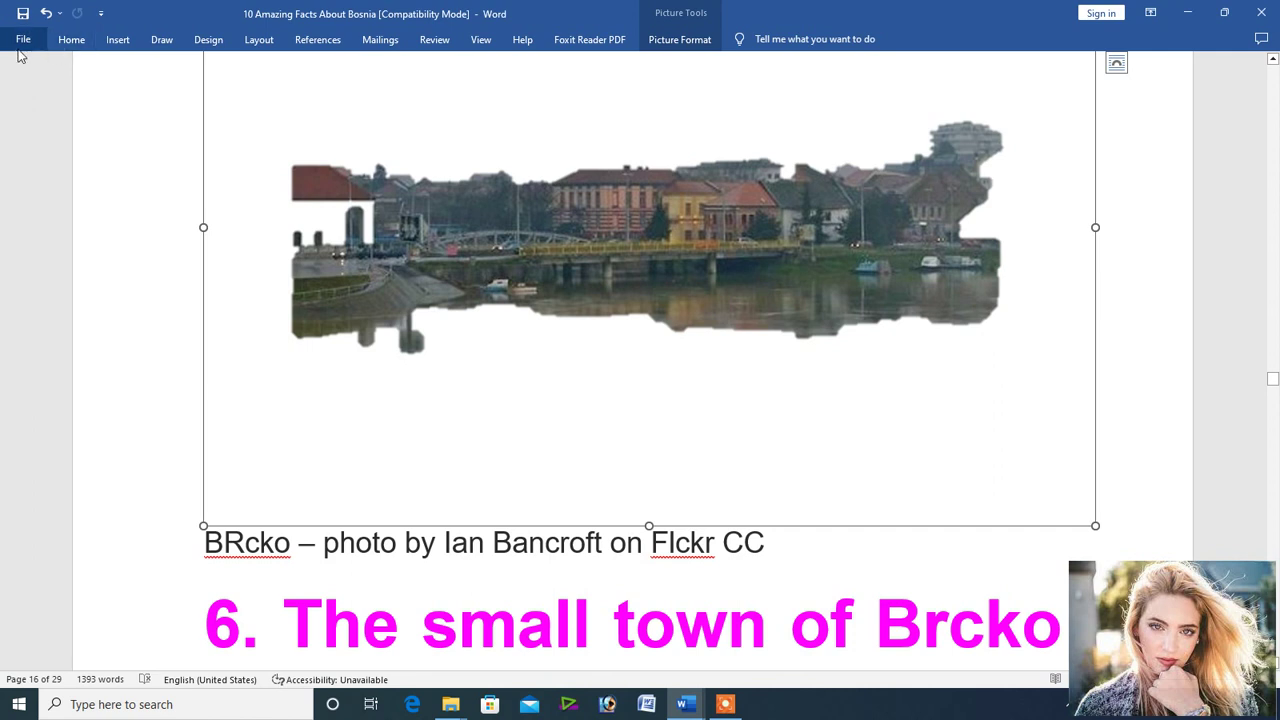
# Open the recent document 'Top 10 Most Beautiful Parrots In The World' from the File Home page
pyautogui.click(21, 40)
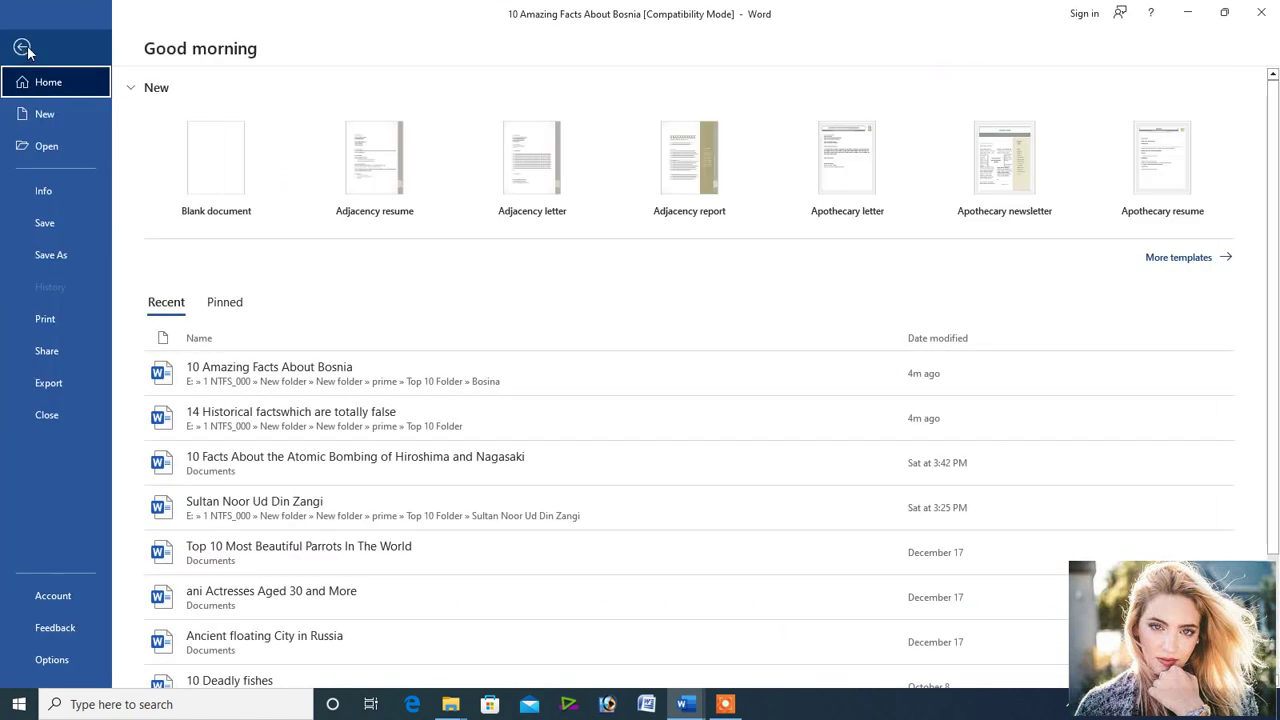
pyautogui.click(49, 147)
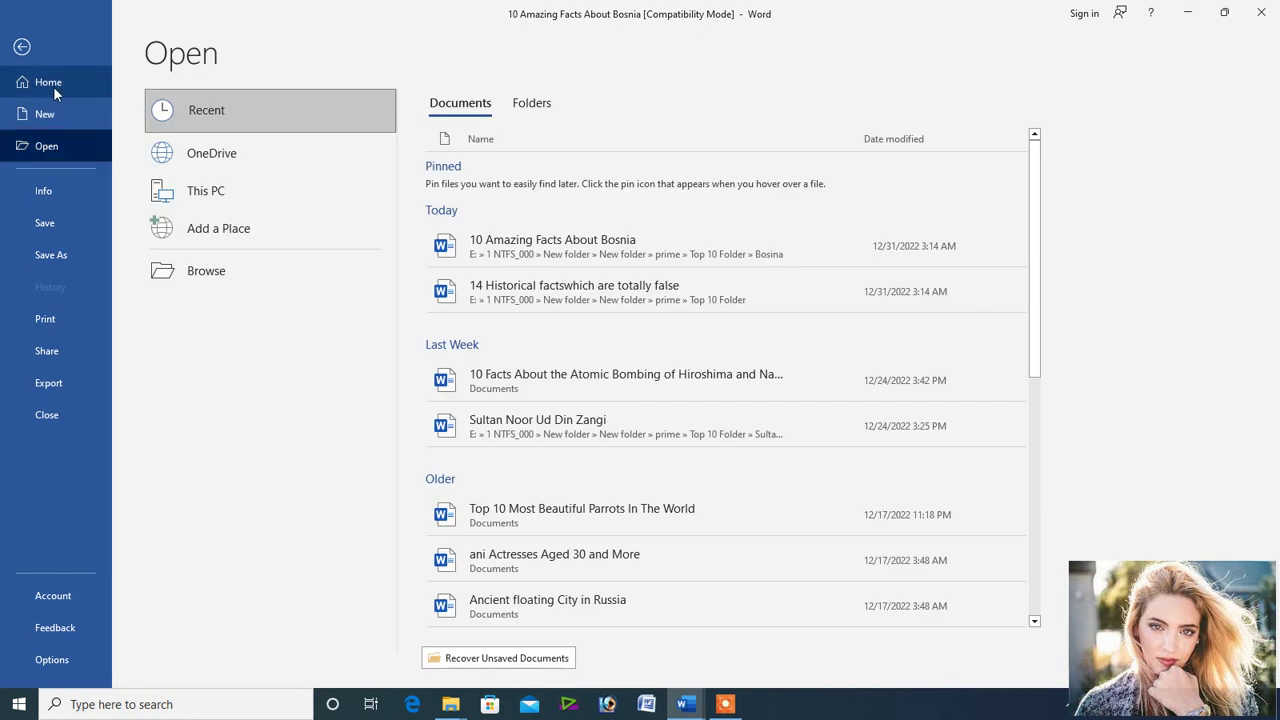
pyautogui.click(53, 86)
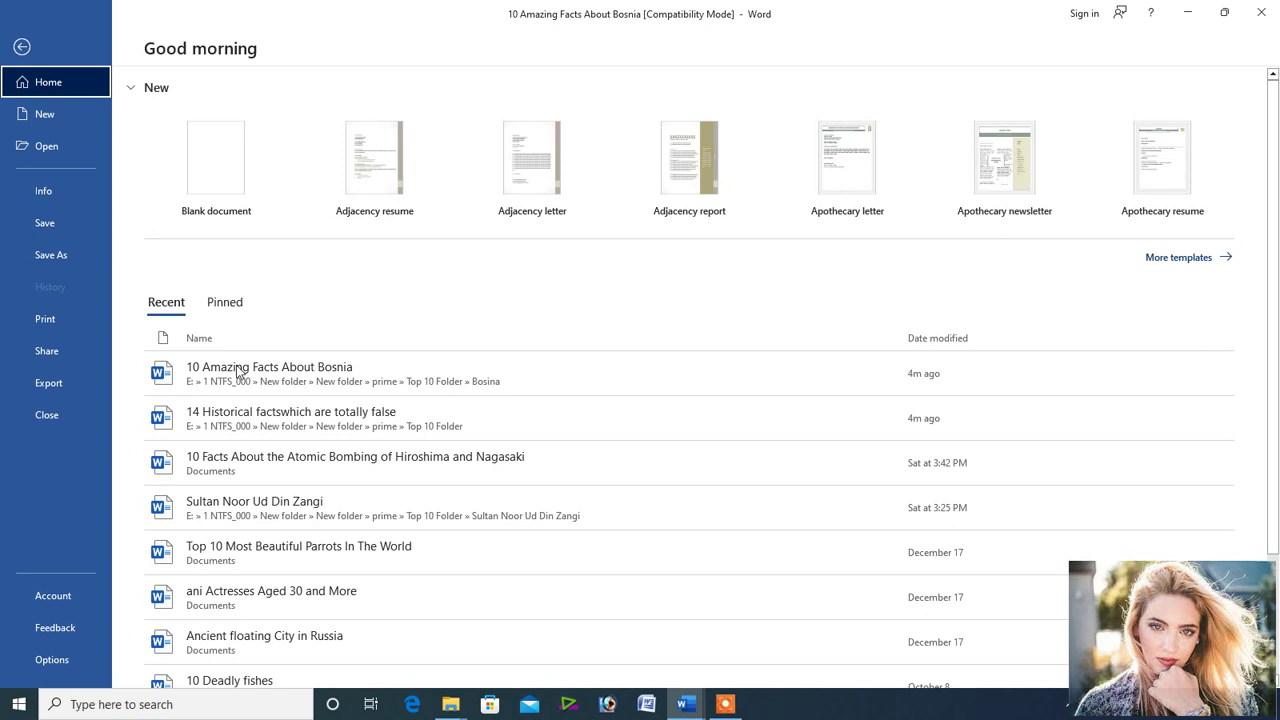
pyautogui.click(241, 547)
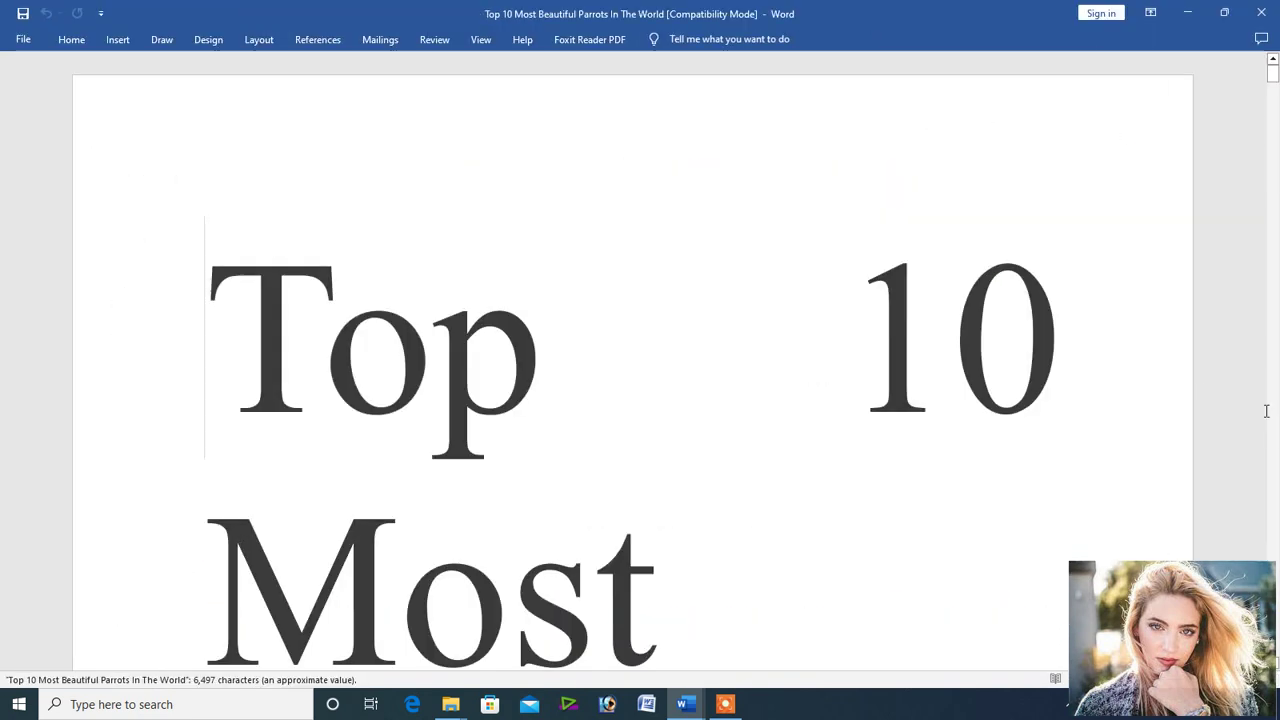
# Scroll down to page 3 and select the Sulphur Crested Cockatoo photo
pyautogui.scroll(-10, 1250, 420)
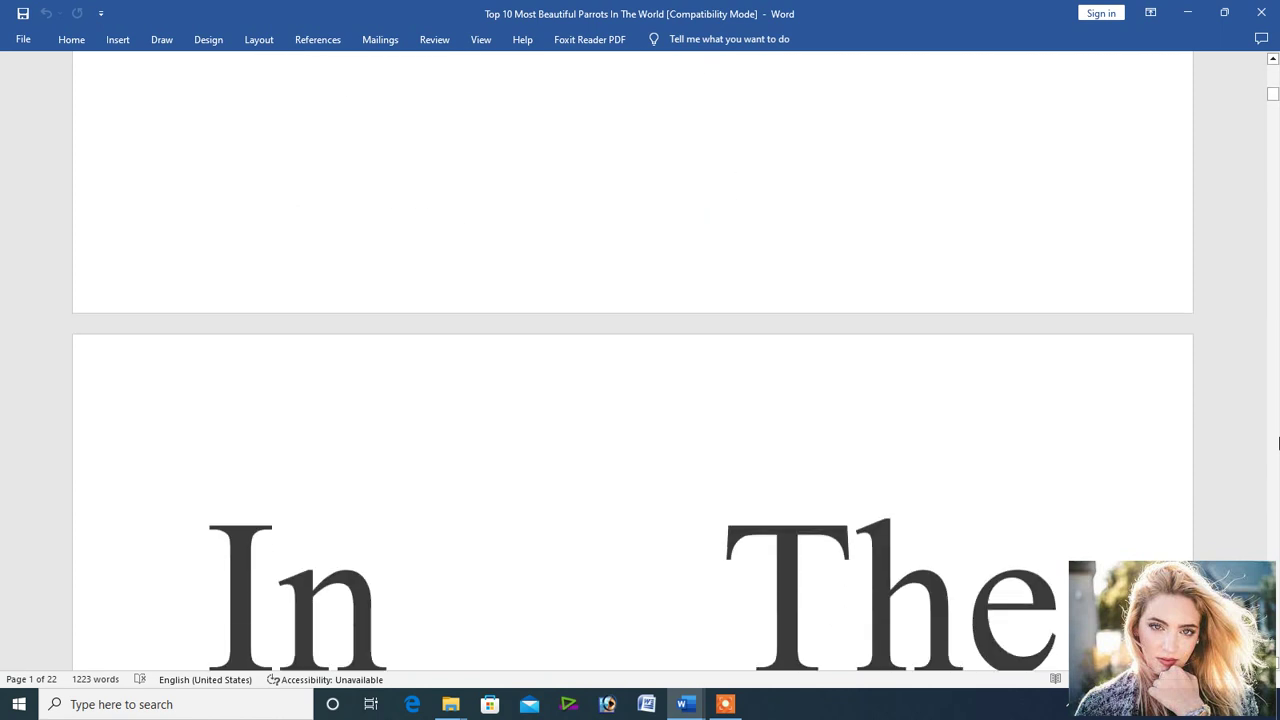
pyautogui.scroll(-5, 1278, 443)
pyautogui.scroll(-5, 1278, 443)
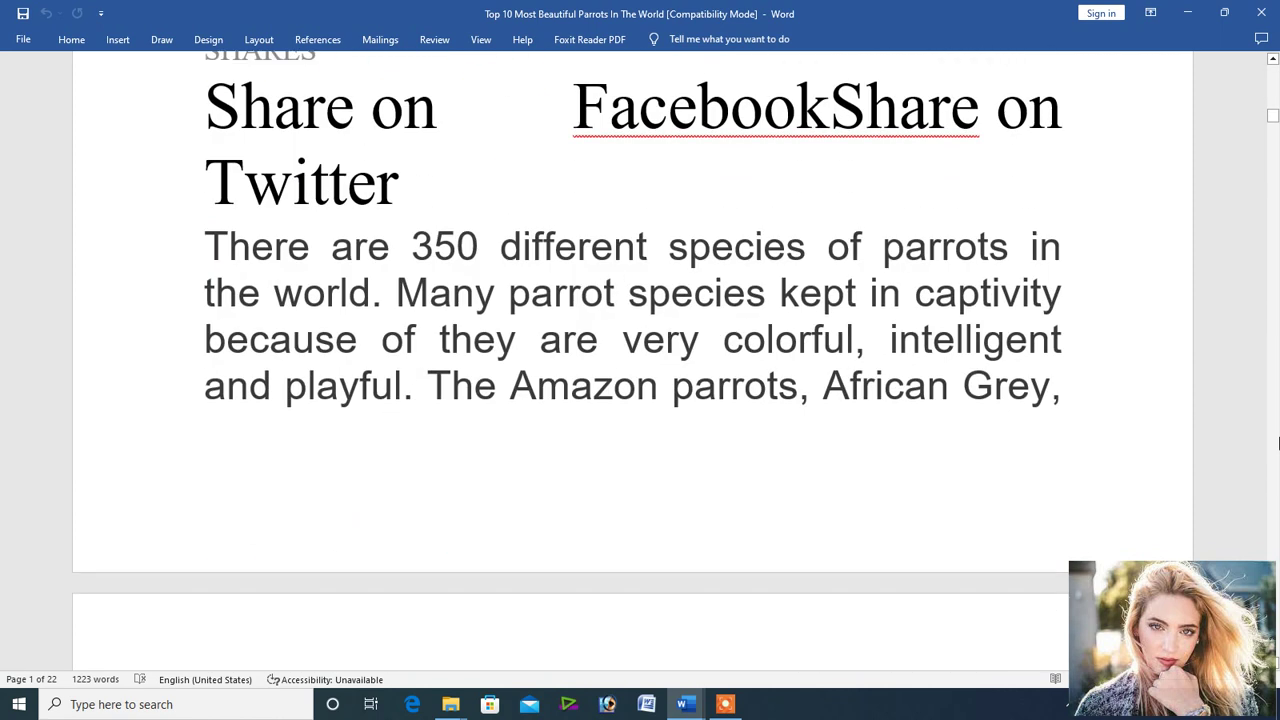
pyautogui.scroll(-5, 1278, 443)
pyautogui.scroll(-3, 1278, 443)
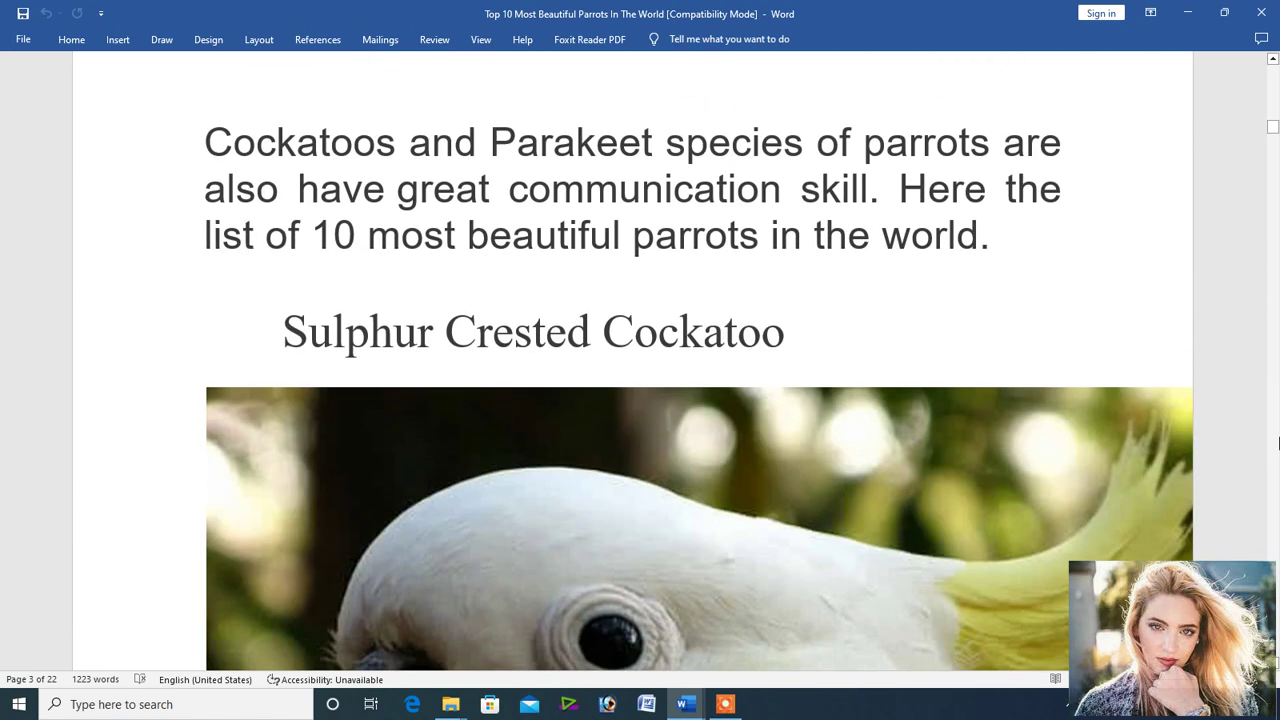
pyautogui.moveTo(1275, 135)
pyautogui.mouseDown()
pyautogui.moveTo(1277, 147)
pyautogui.moveTo(1274, 137)
pyautogui.mouseUp()
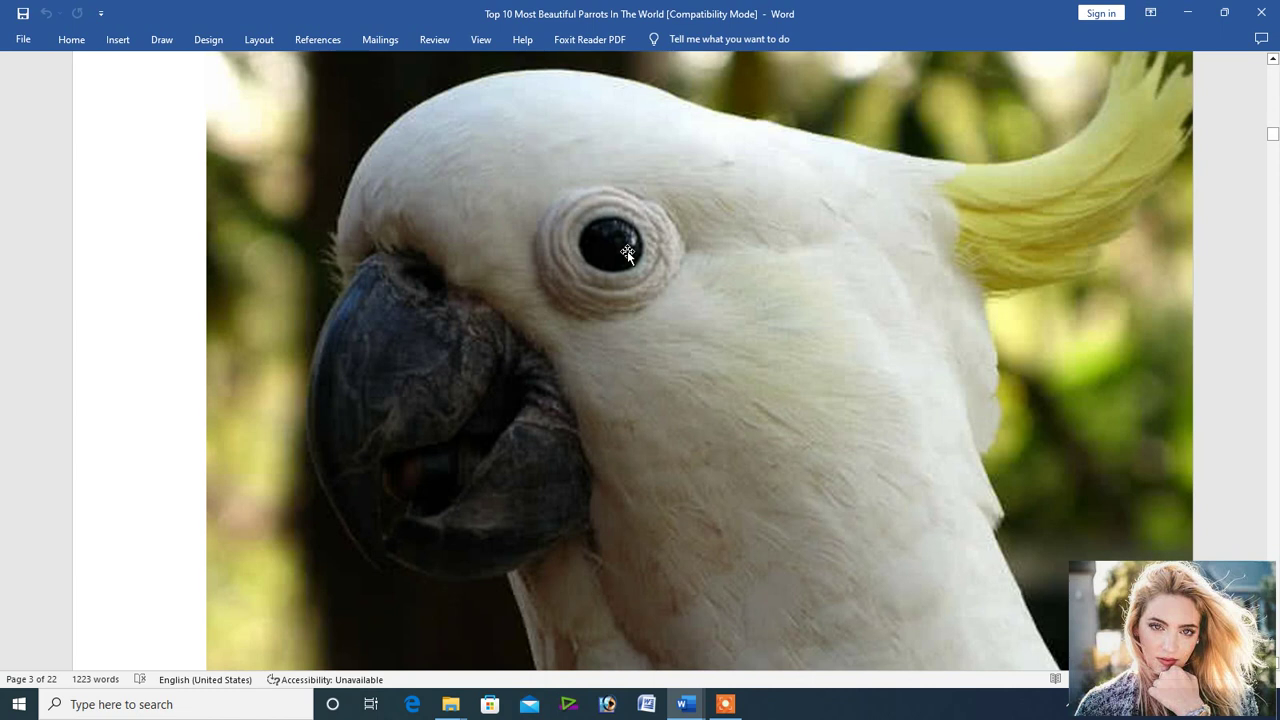
pyautogui.click(621, 118)
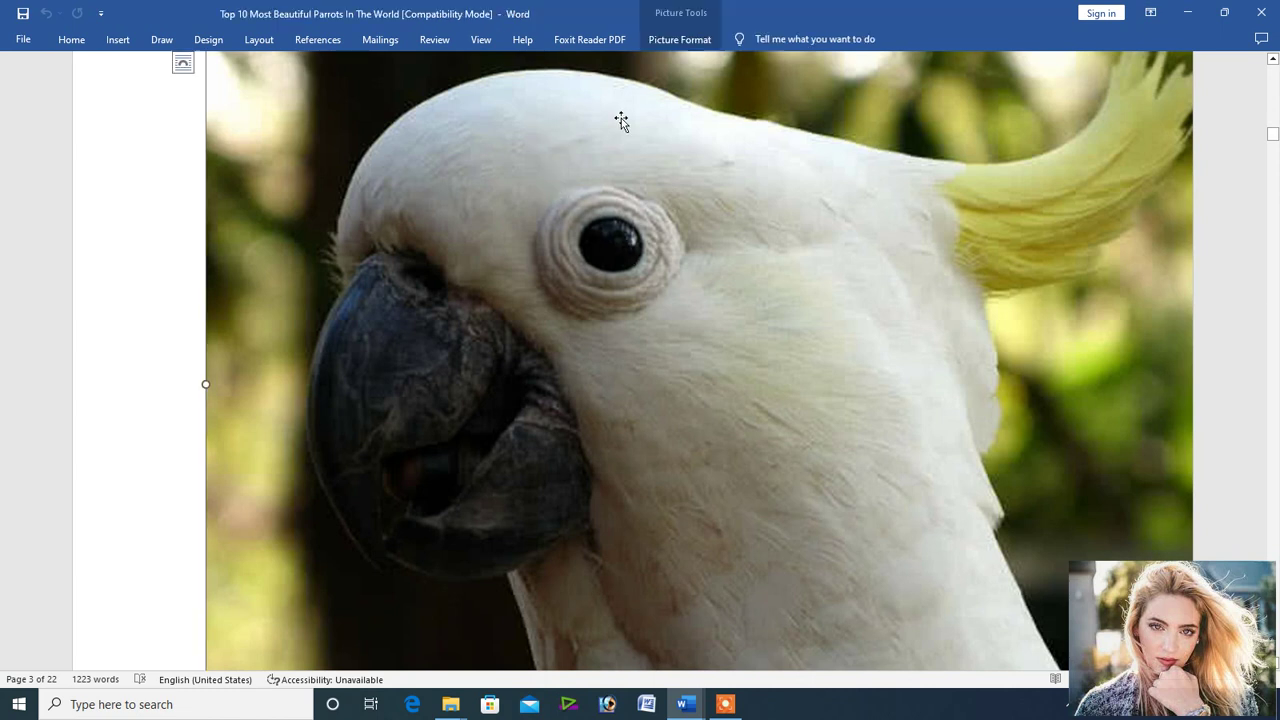
# Apply the Sharpen: 50% correction to the cockatoo photo, then begin Remove Background on it
pyautogui.click(671, 42)
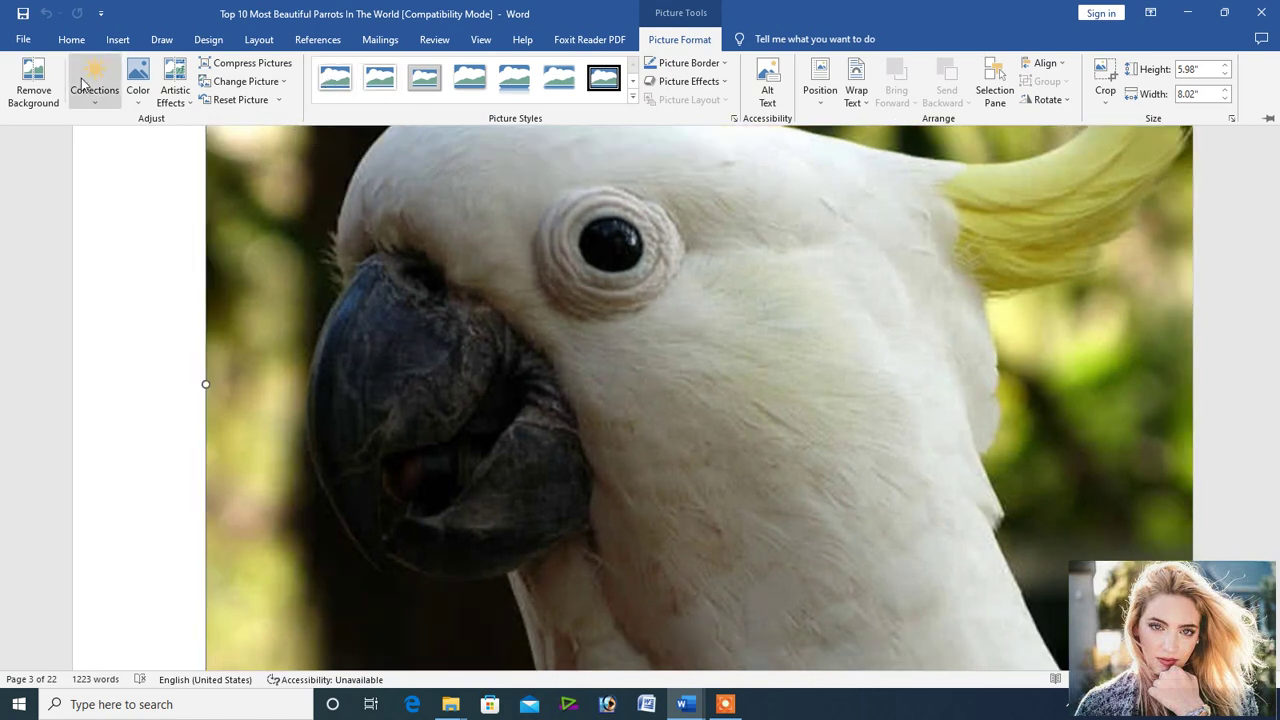
pyautogui.click(83, 79)
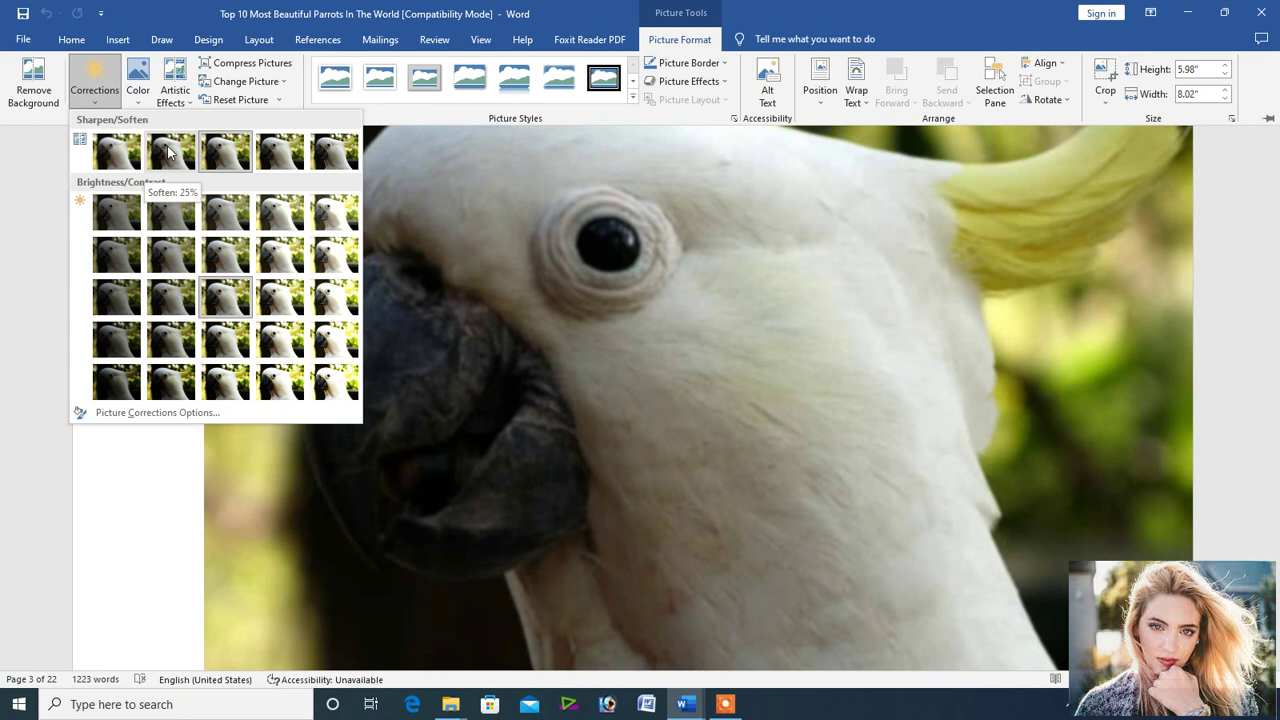
pyautogui.click(333, 150)
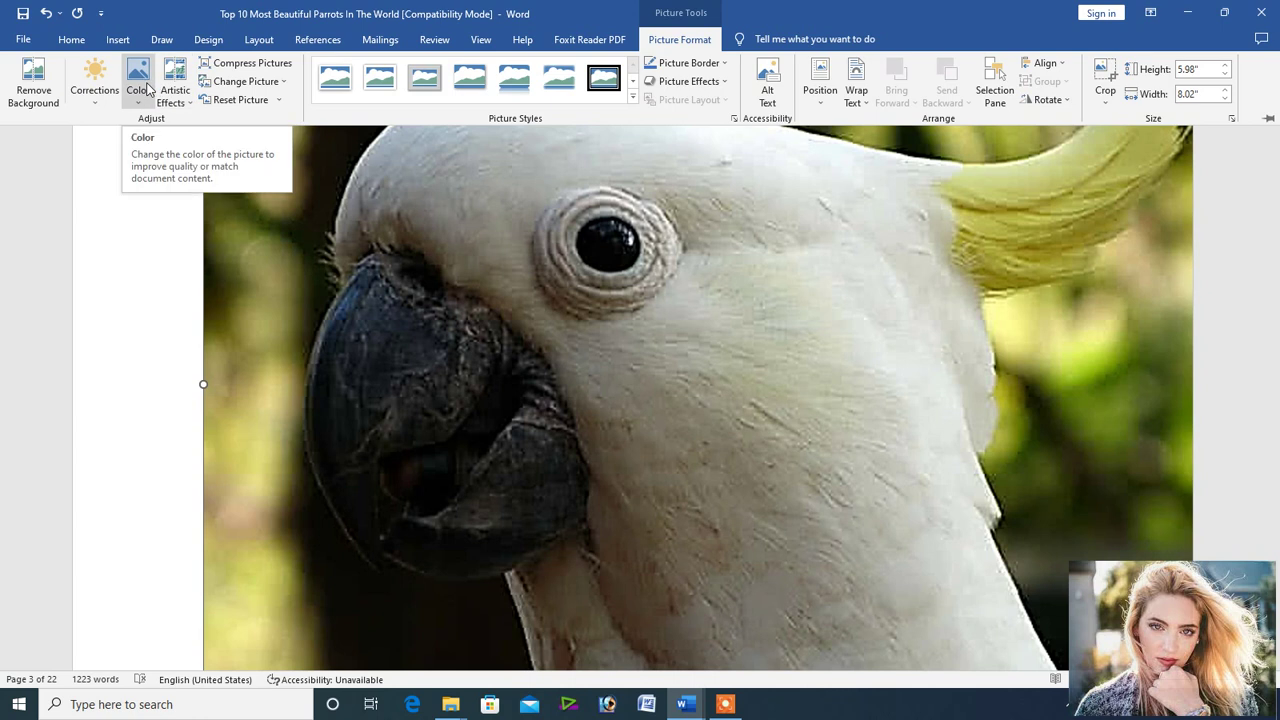
pyautogui.click(103, 88)
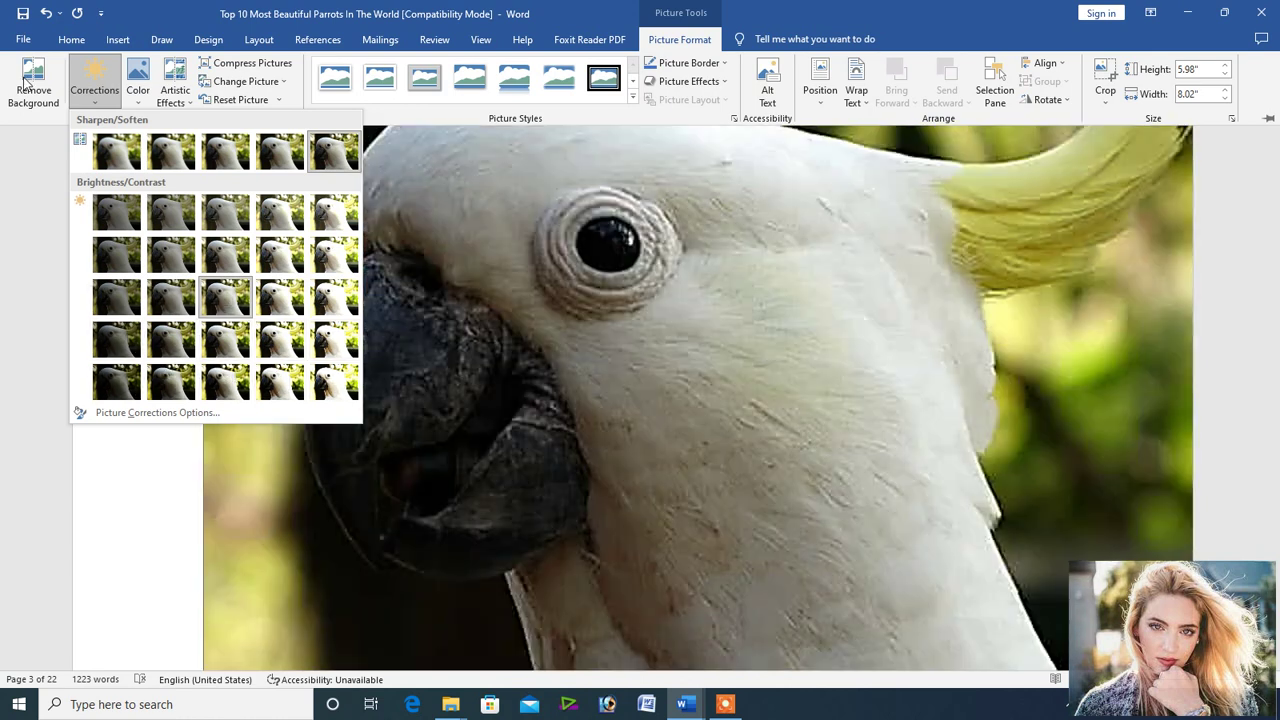
pyautogui.click(22, 80)
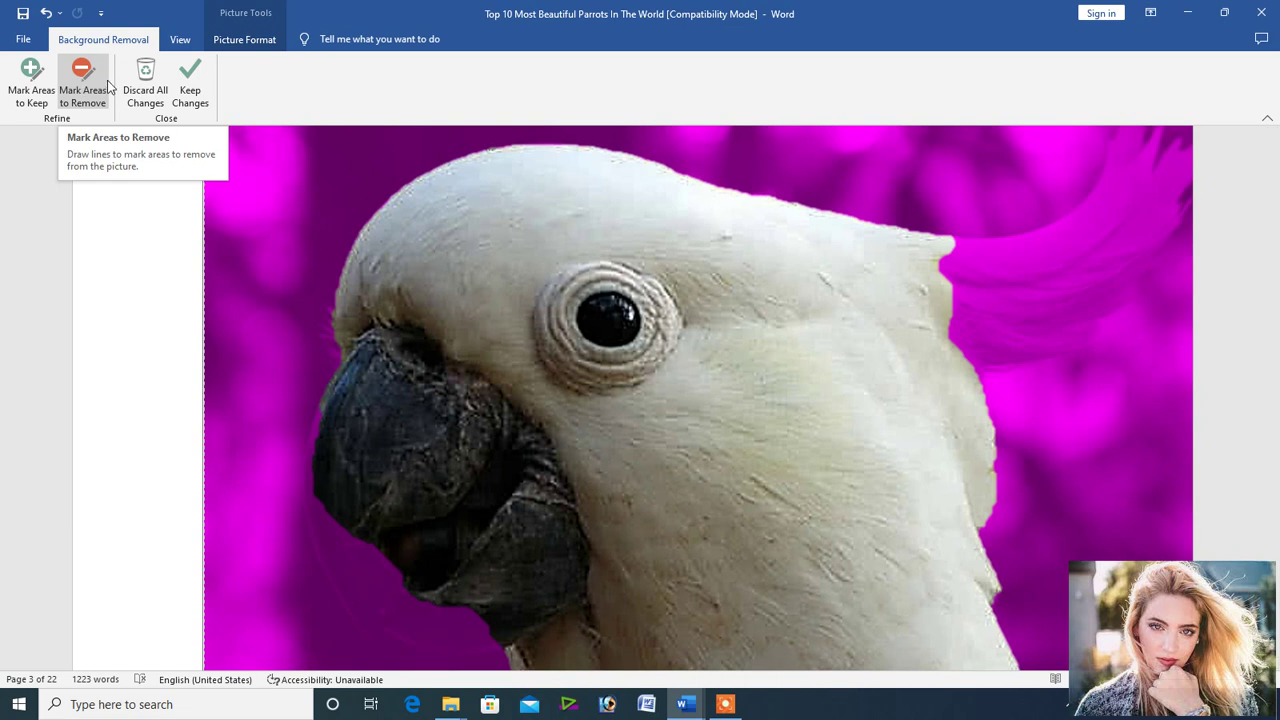
# Mark a stroke of the left background for removal, then discard all background-removal changes
pyautogui.click(74, 88)
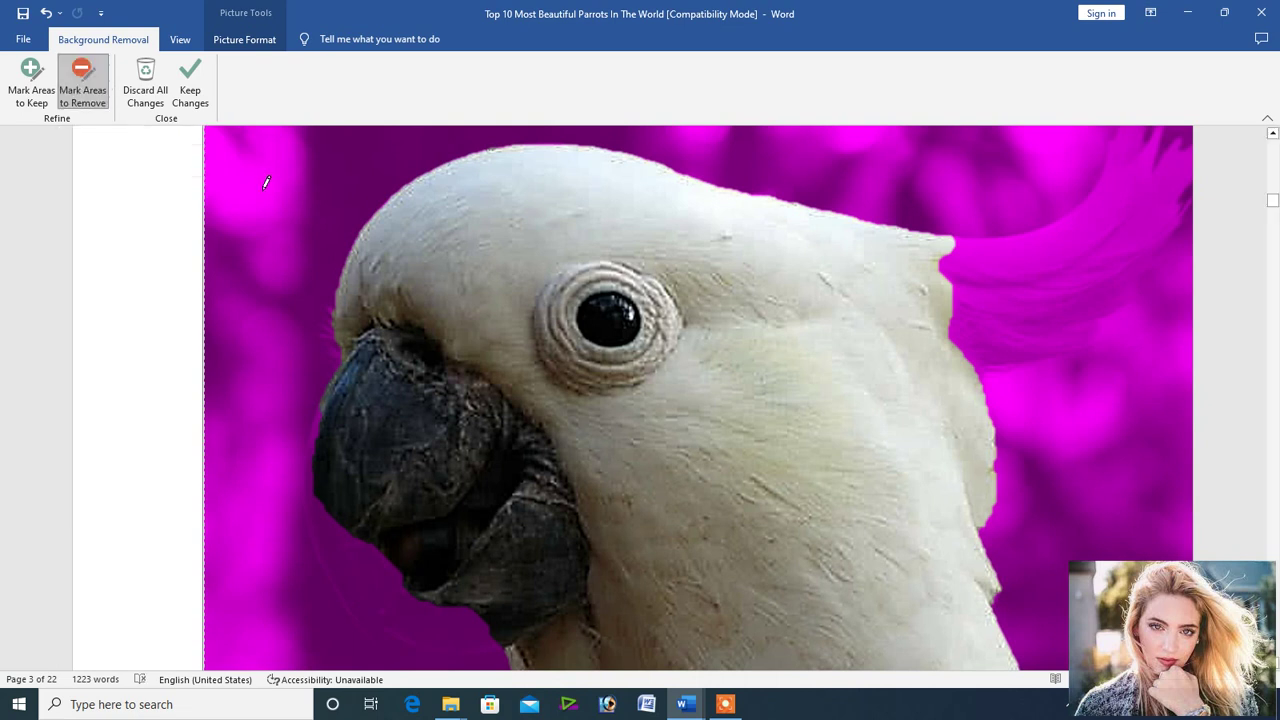
pyautogui.moveTo(266, 182); pyautogui.dragTo(286, 343)
pyautogui.click(147, 90)
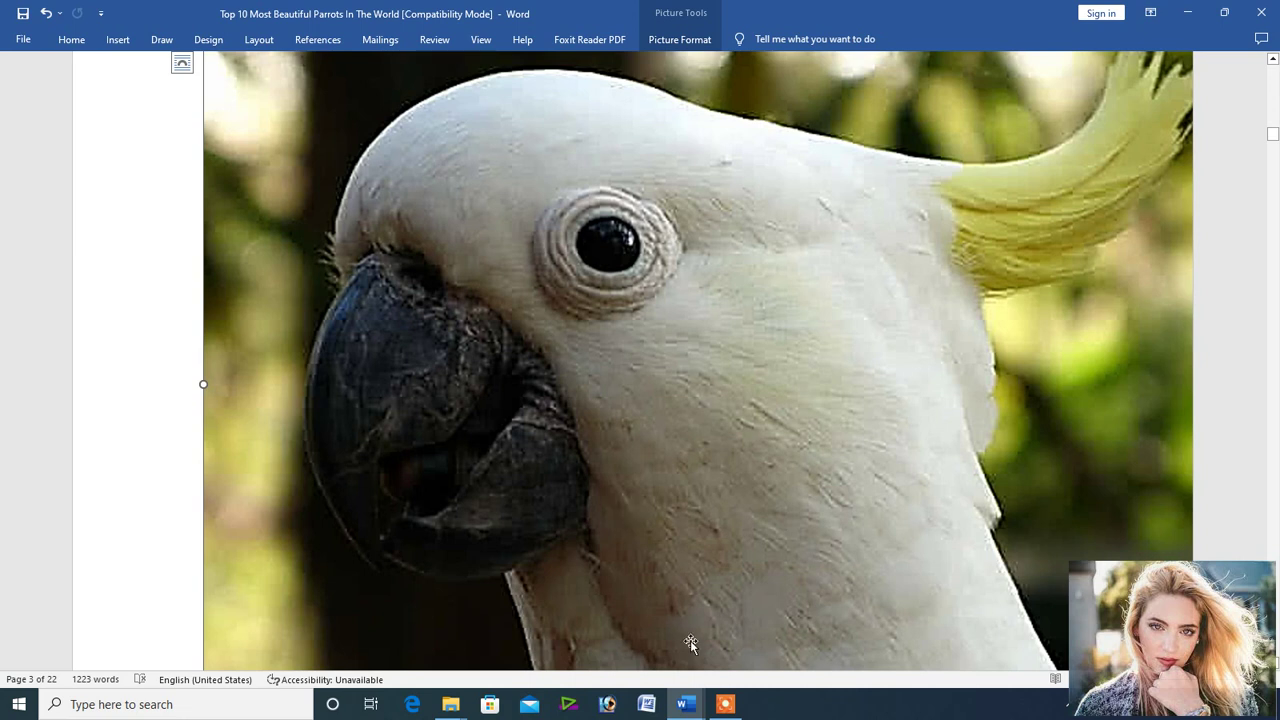
pyautogui.click(726, 706)
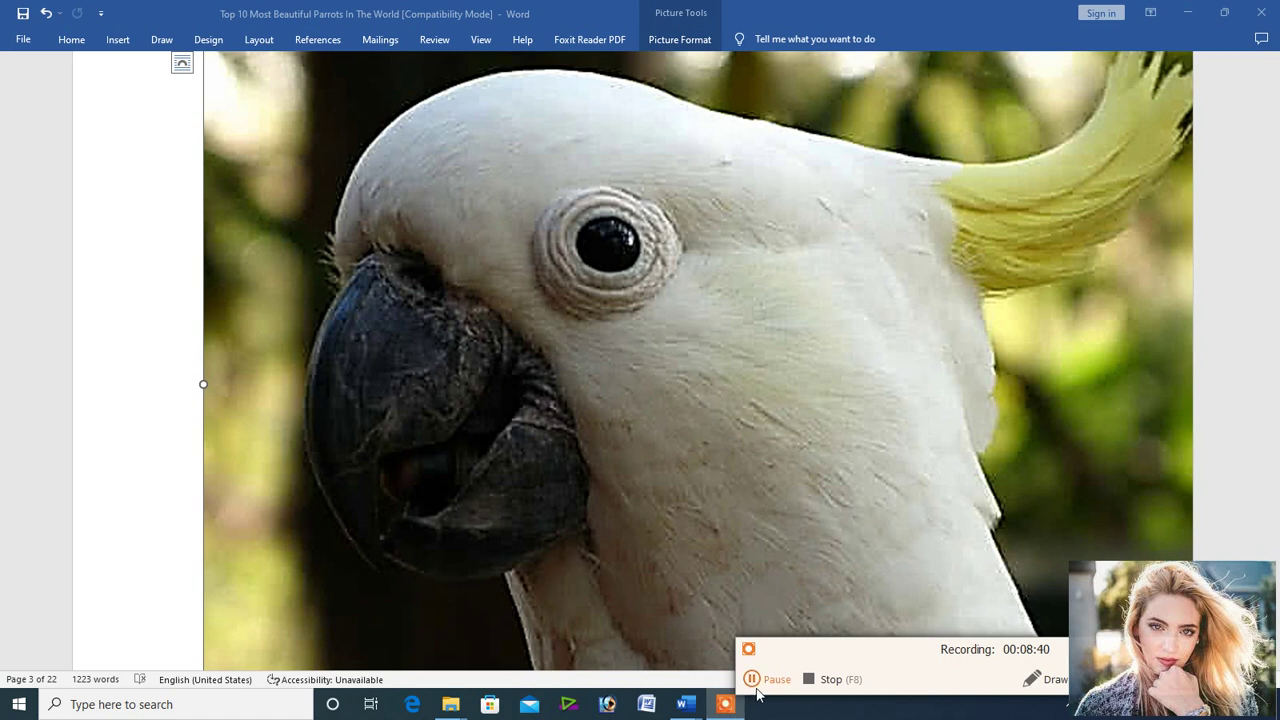